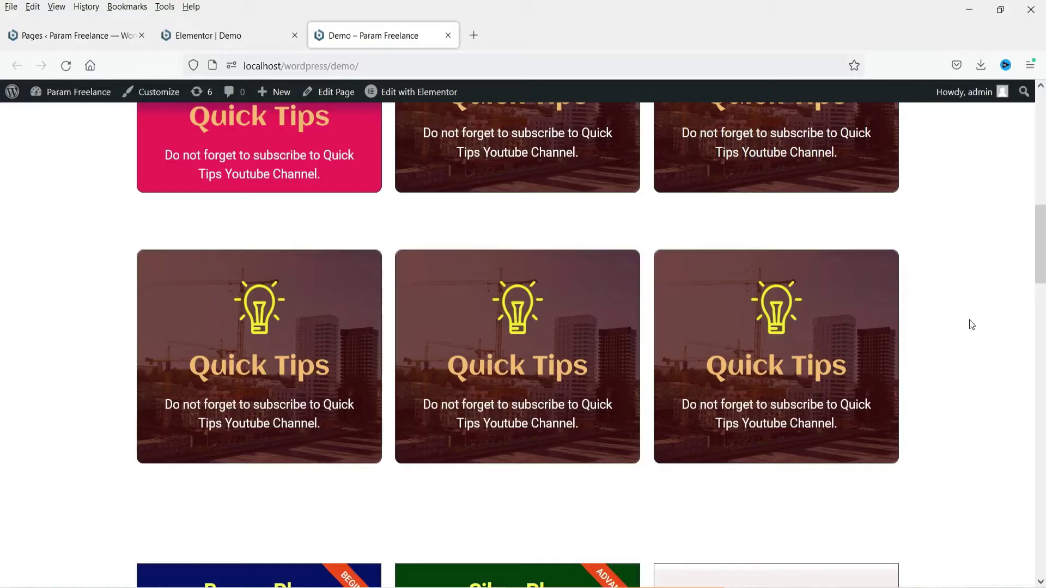
Scroll through the live Demo page to review the finished Call to Action banners
scroll(985, 303, "down", 5)
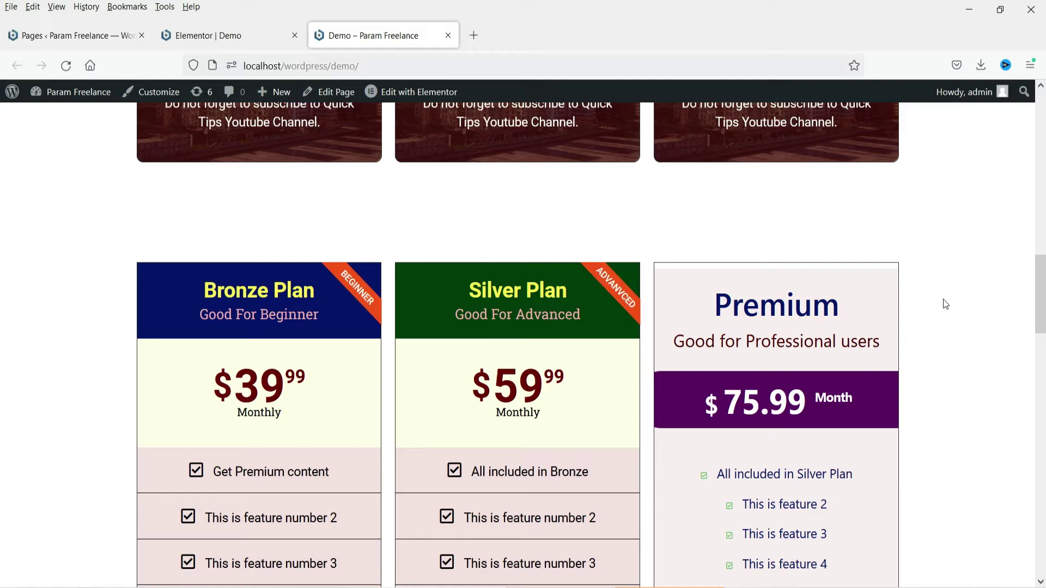
scroll(958, 300, "down", 1)
scroll(953, 294, "down", 7)
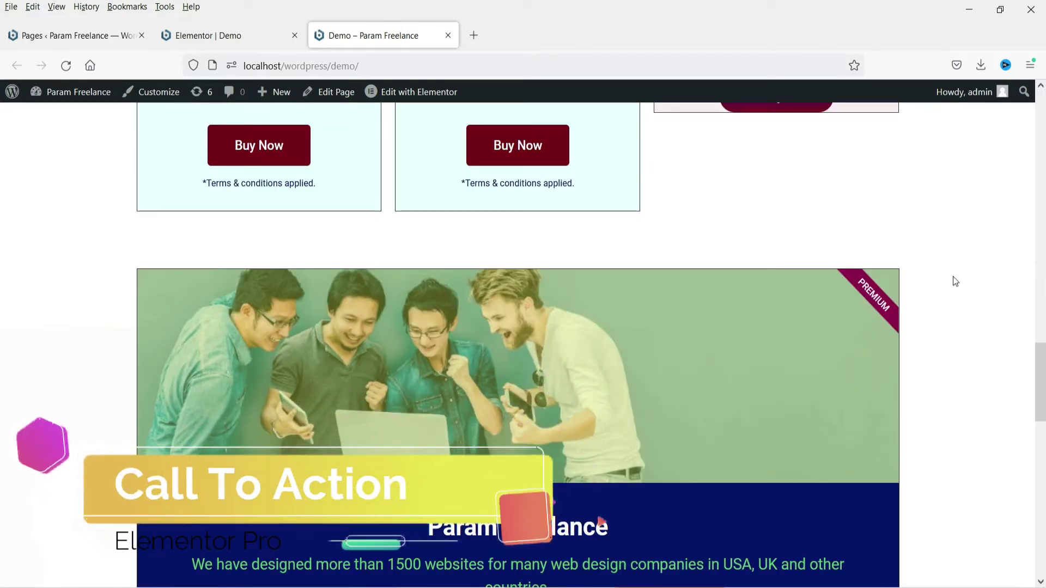
scroll(954, 277, "down", 2)
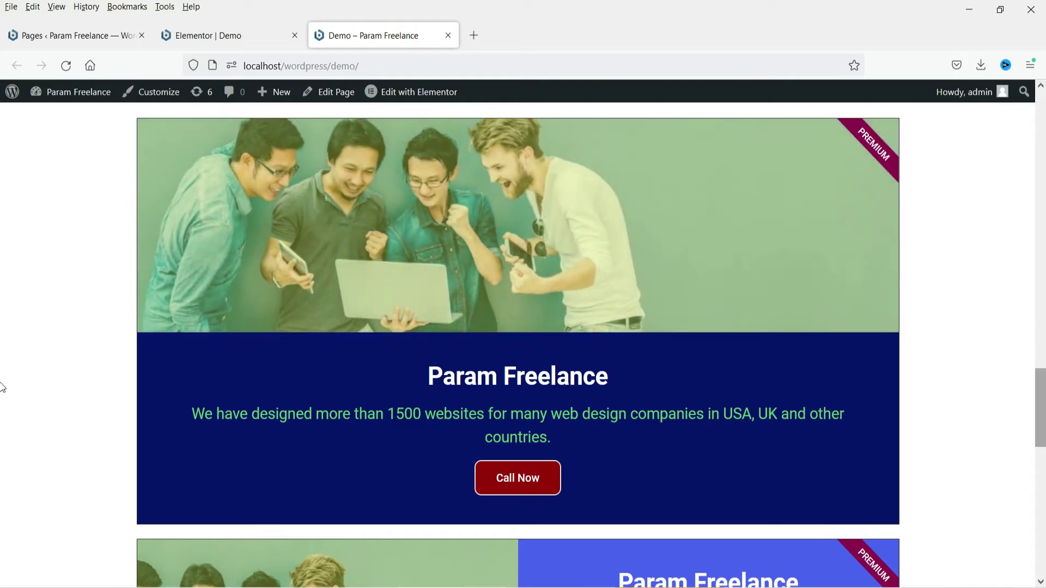
scroll(1042, 387, "down", 5)
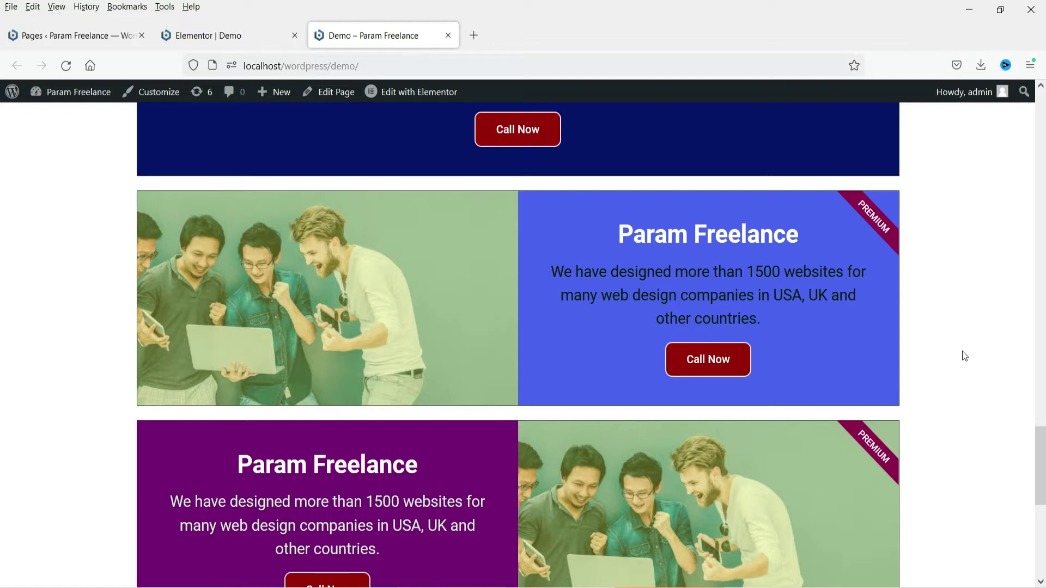
scroll(1042, 470, "down", 3)
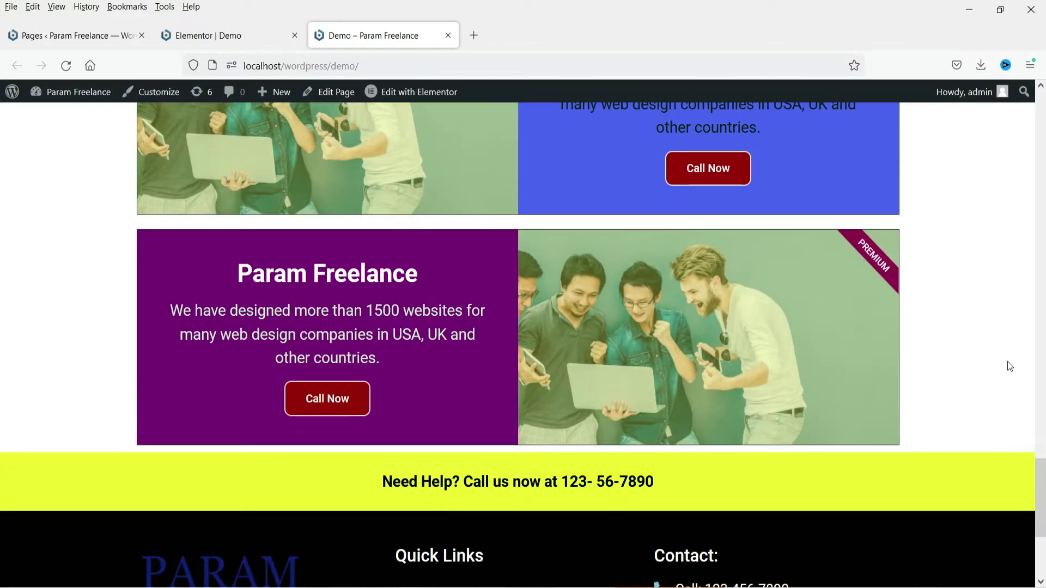
scroll(1009, 362, "up", 4)
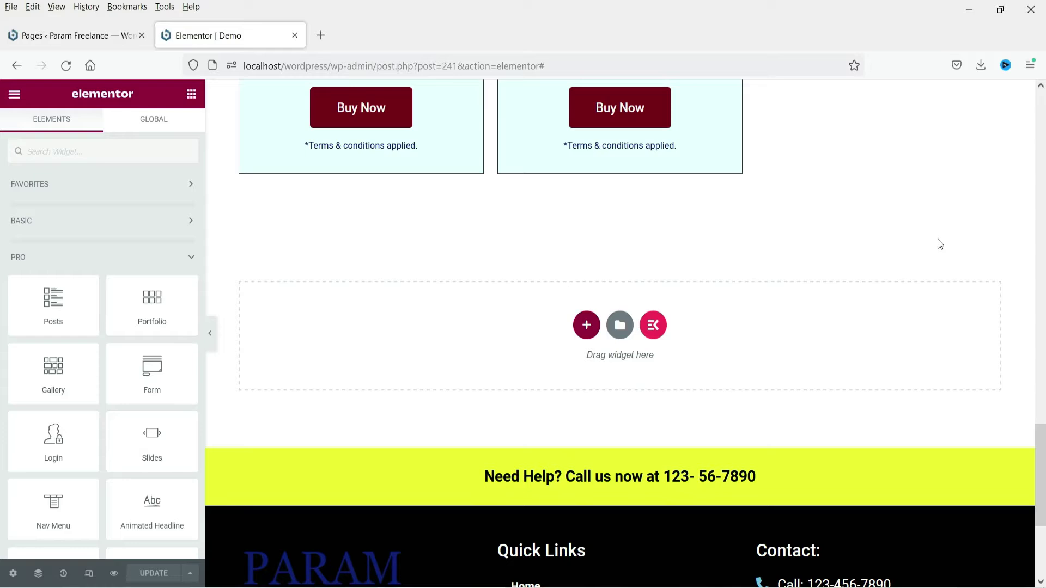
Add a one-column section below the pricing tables and drop in a Call to Action widget found by searching 'call'
left_click(587, 325)
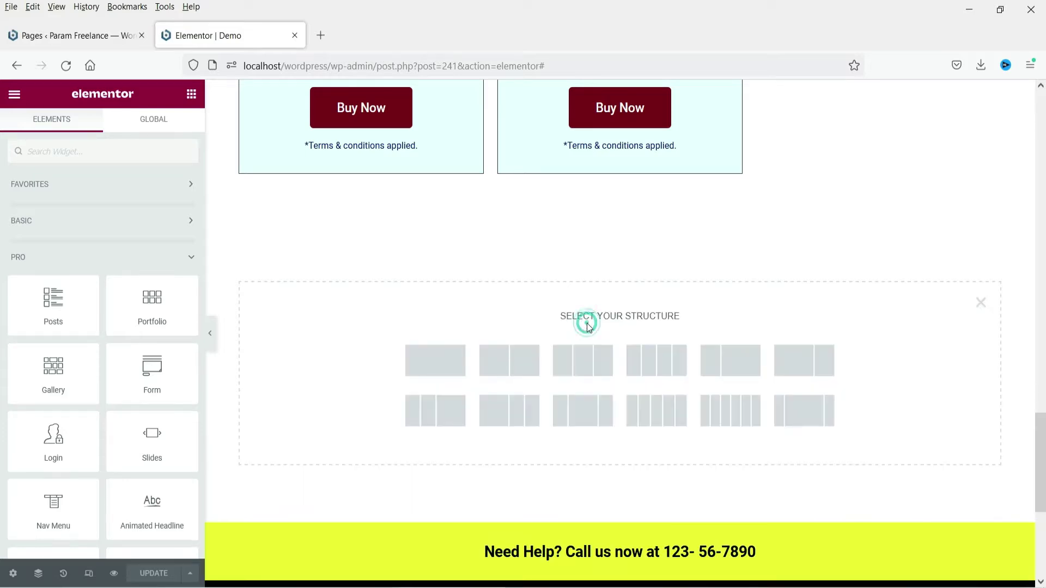
left_click(437, 367)
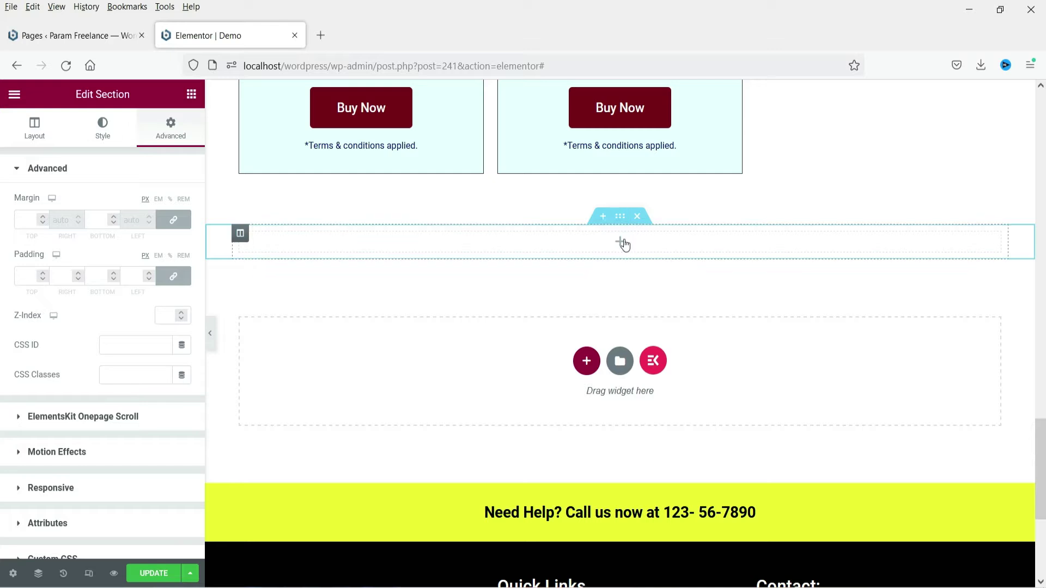
left_click(621, 242)
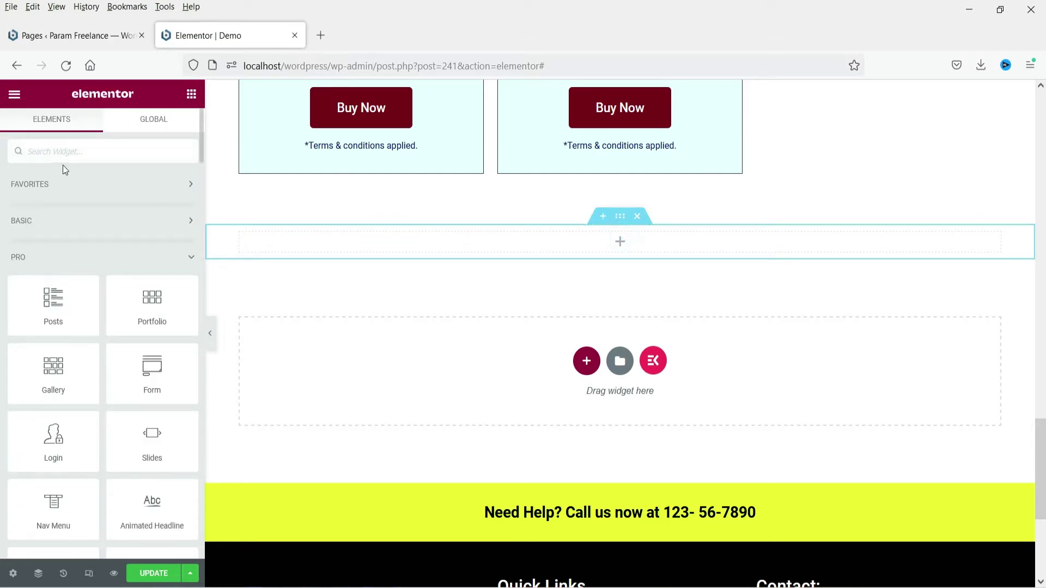
scroll(79, 402, "down", 5)
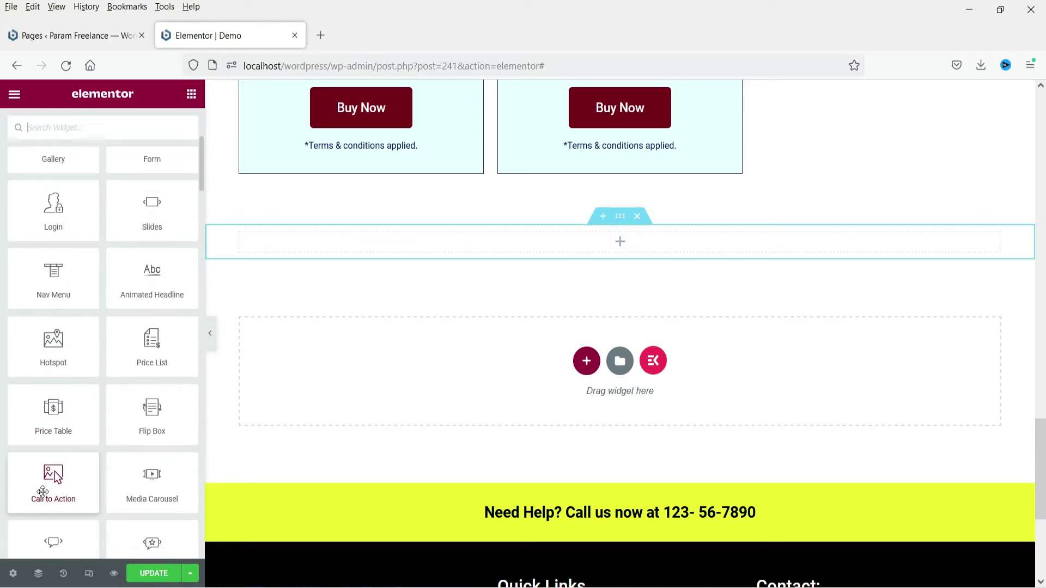
left_click(63, 128)
type("cal")
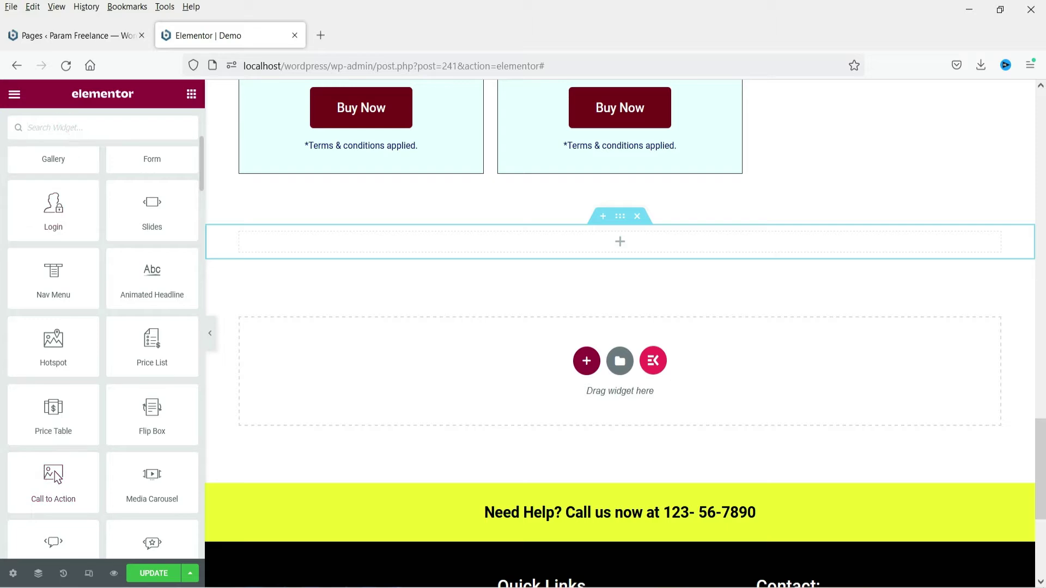
type("l")
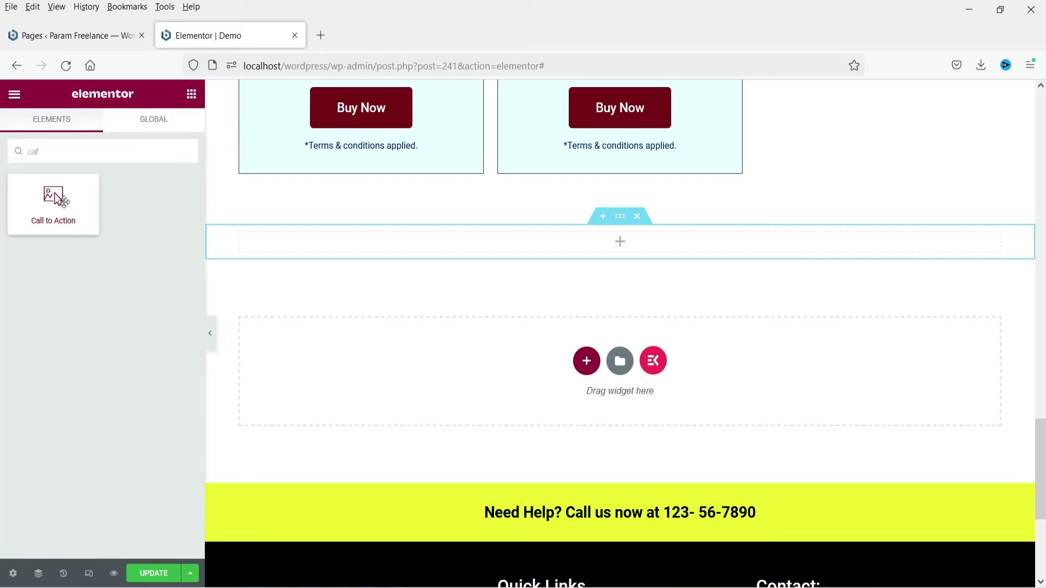
left_click_drag(47, 202, 563, 247)
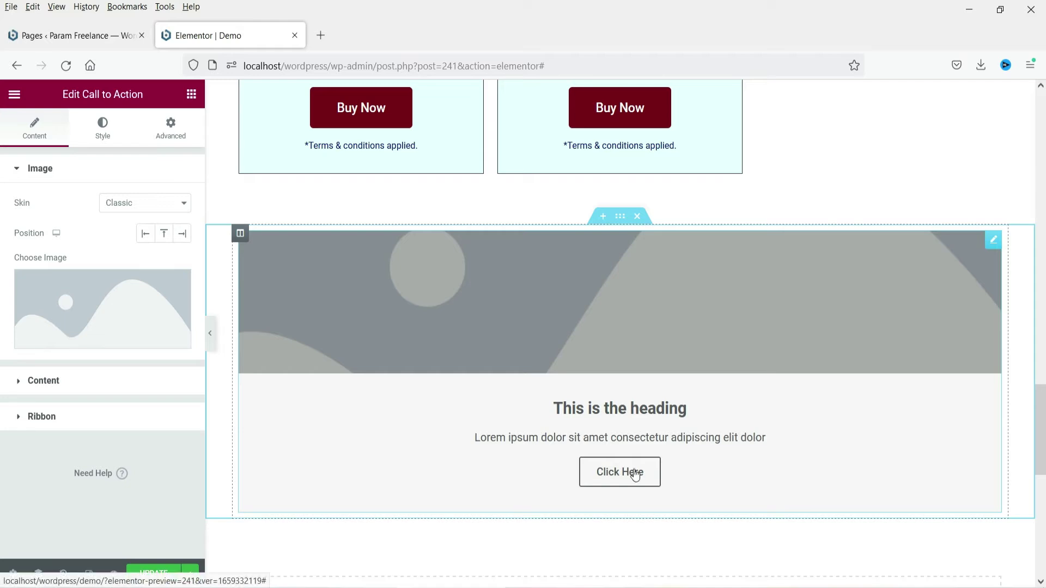
Insert the banner-1 photo of four men cheering at a laptop from the media library
mouse_move(71, 303)
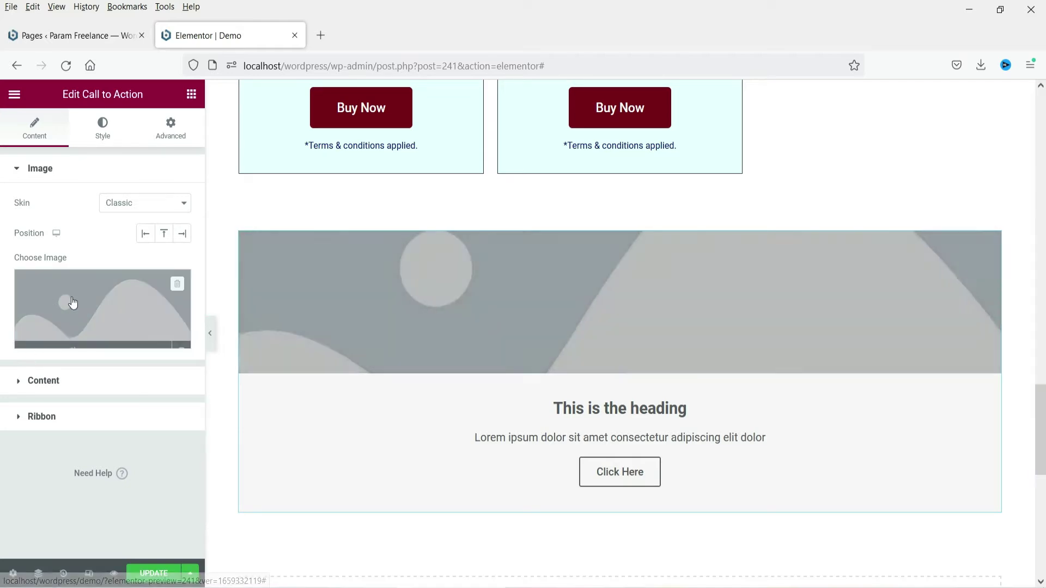
left_click(74, 303)
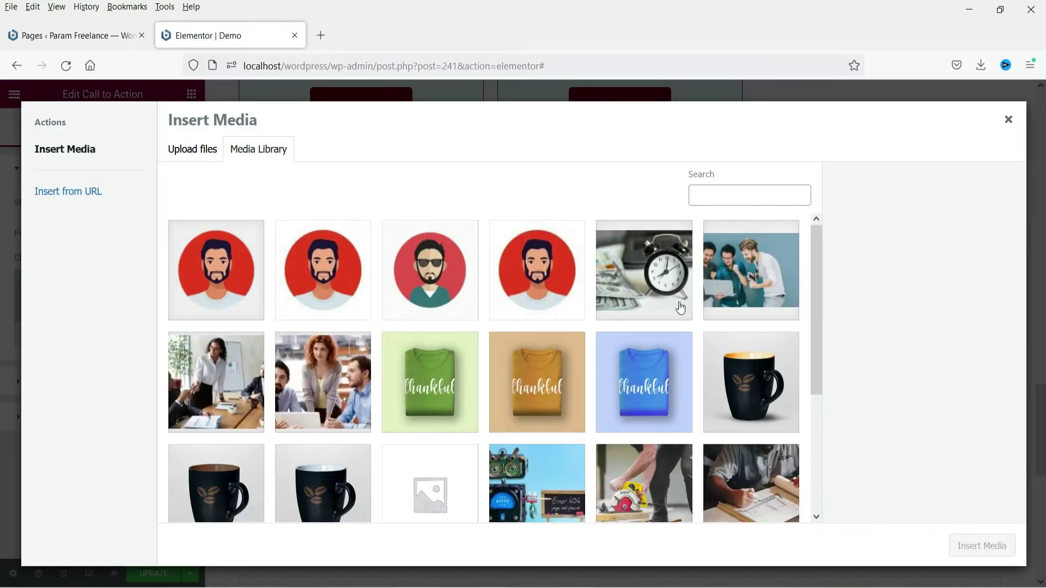
left_click(745, 273)
left_click(213, 392)
left_click(749, 266)
left_click(982, 546)
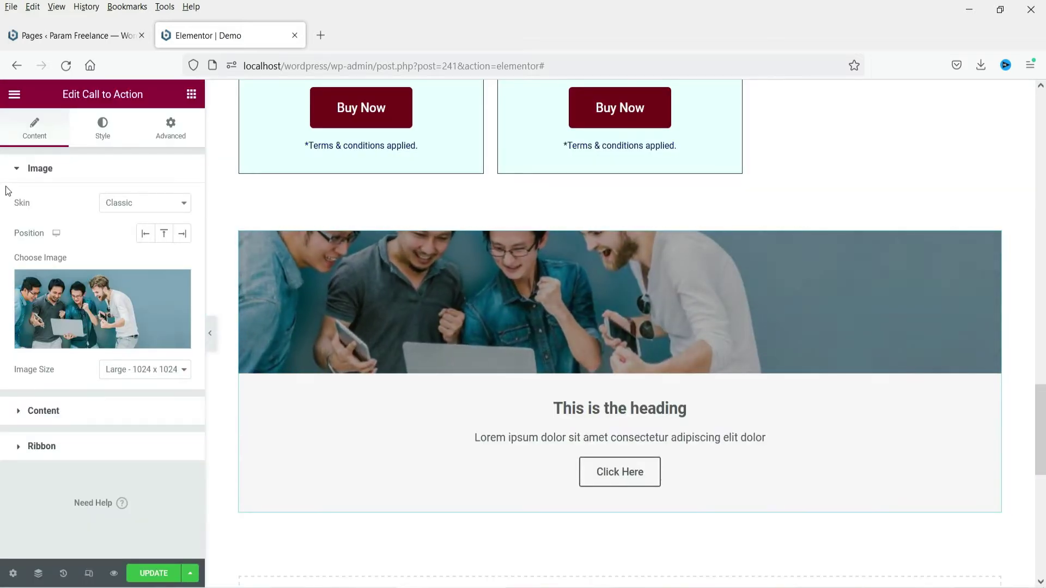
Try the Cover skin, then keep the widget on the Classic skin
left_click(123, 208)
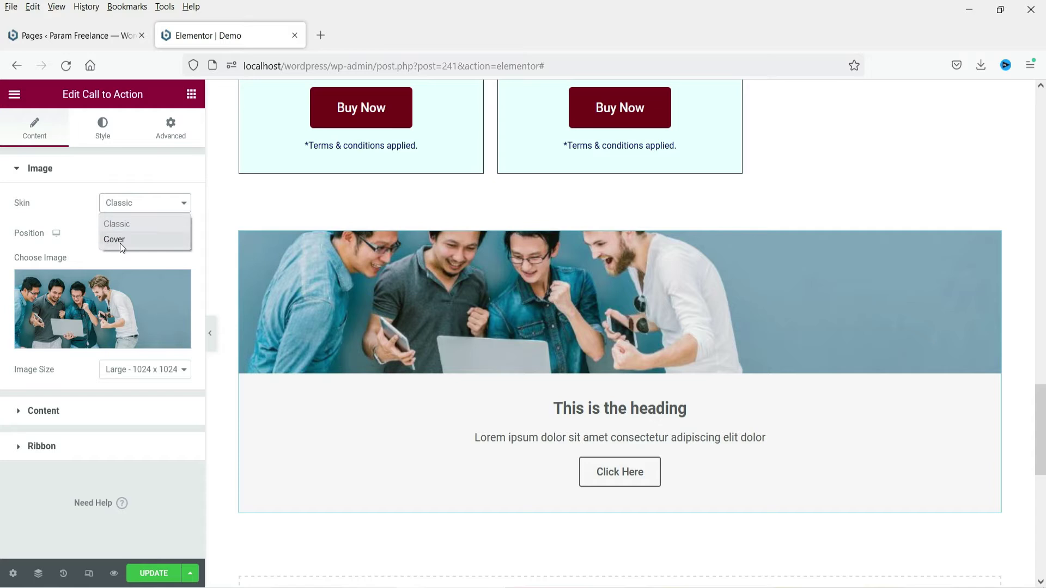
left_click(120, 243)
left_click(138, 174)
left_click(135, 183)
left_click(141, 204)
left_click(136, 221)
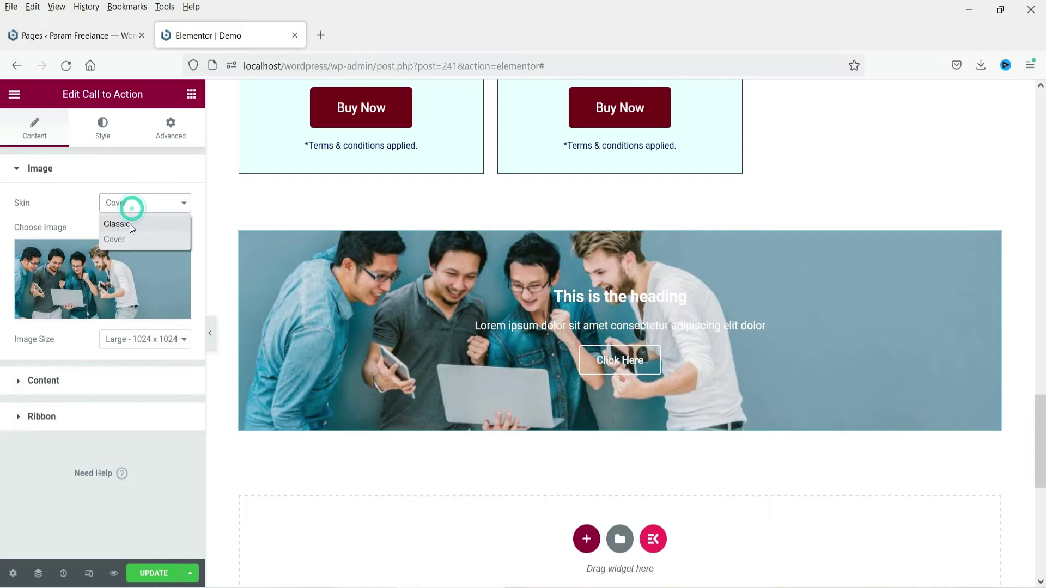
left_click(130, 224)
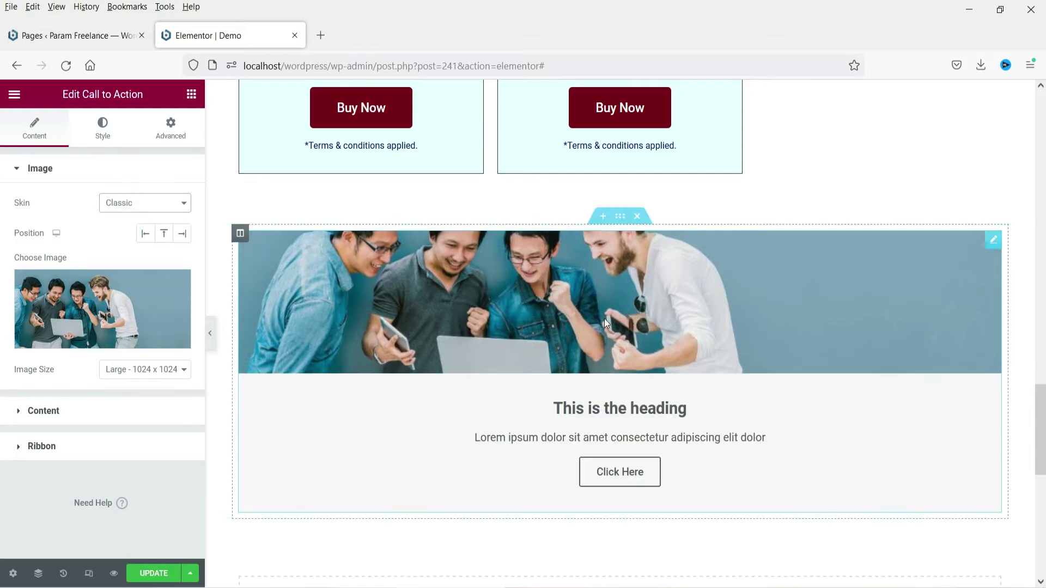
left_click(141, 204)
left_click(114, 240)
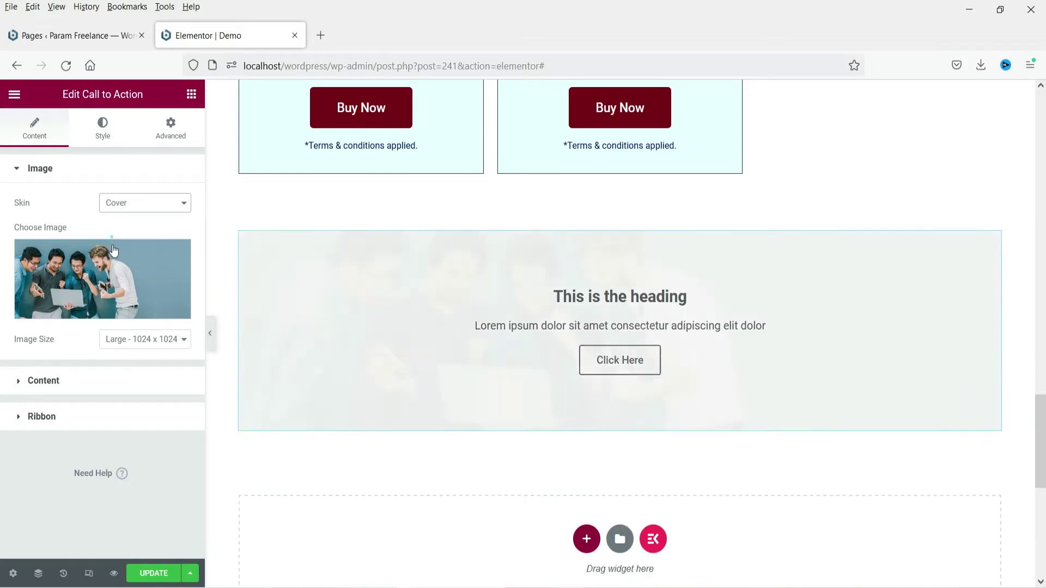
left_click(131, 203)
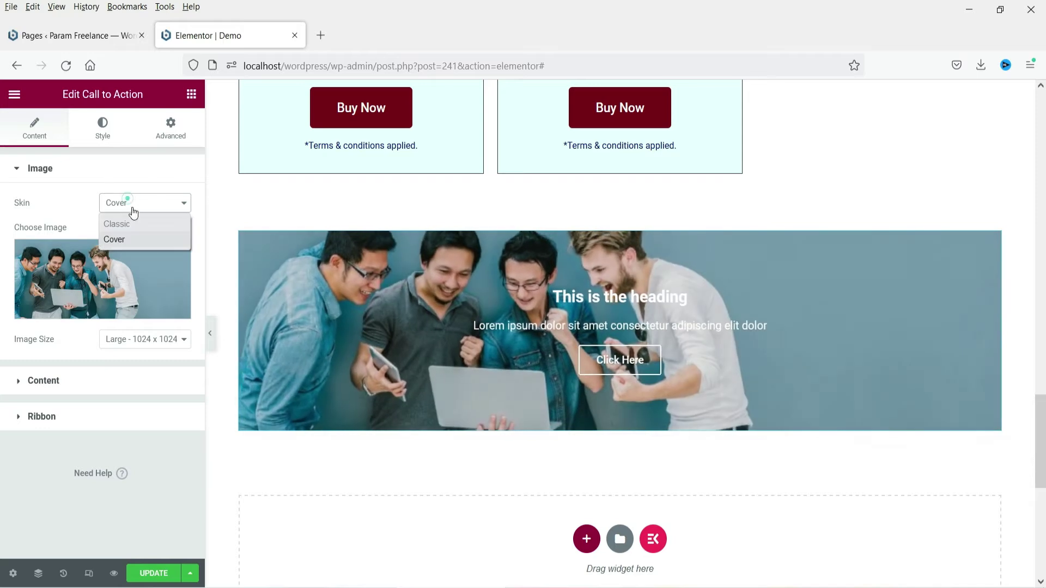
left_click(132, 224)
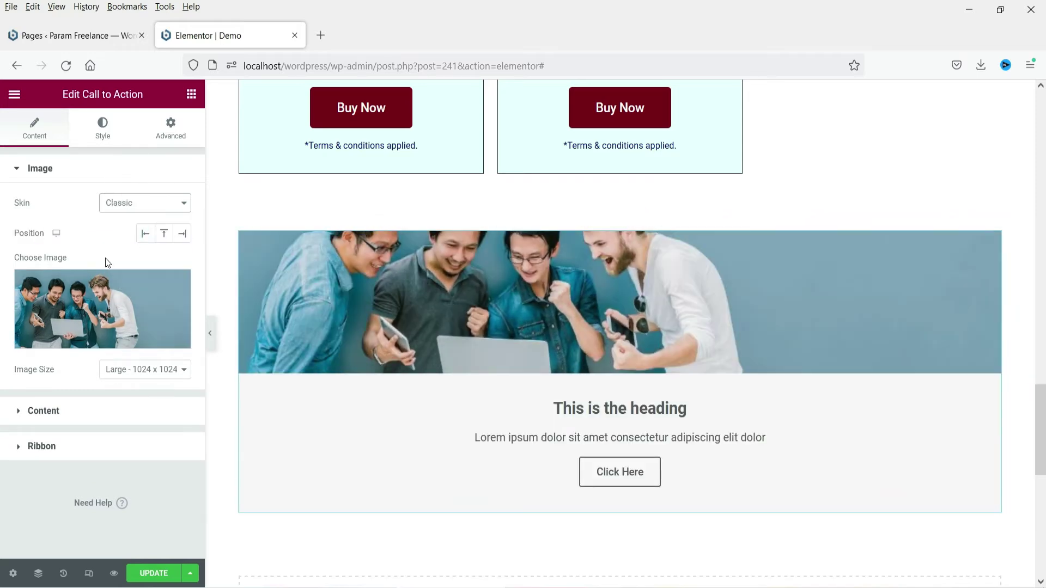
Try left and right image positions, then set the image above the text
left_click(163, 234)
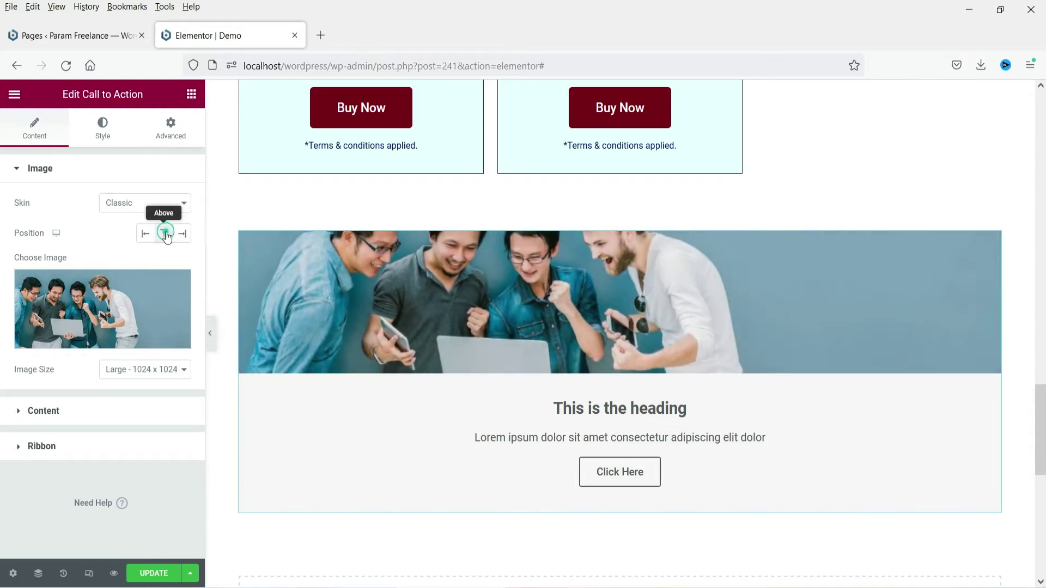
left_click(145, 233)
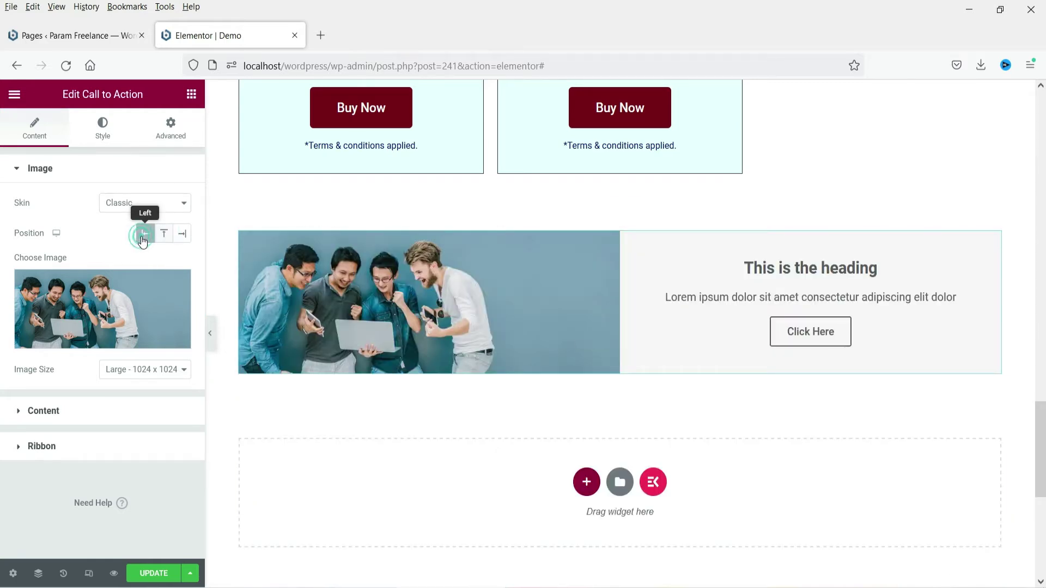
left_click(183, 233)
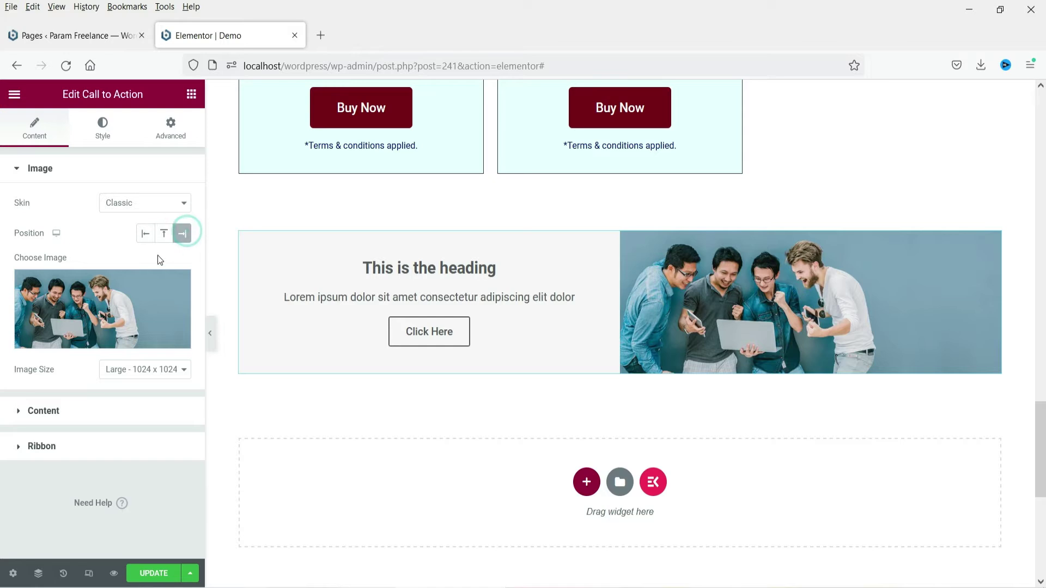
left_click(163, 235)
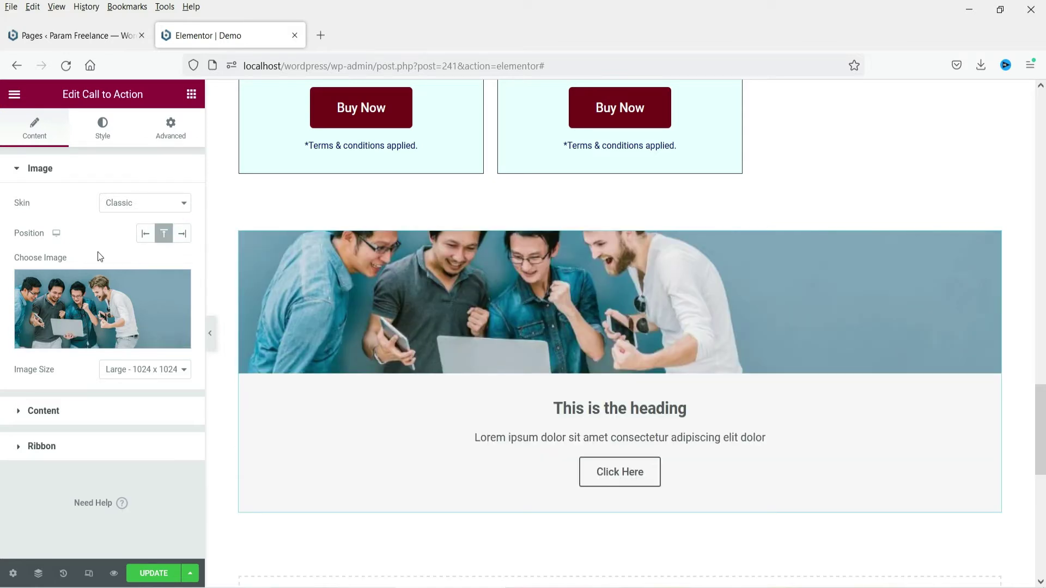
mouse_move(108, 313)
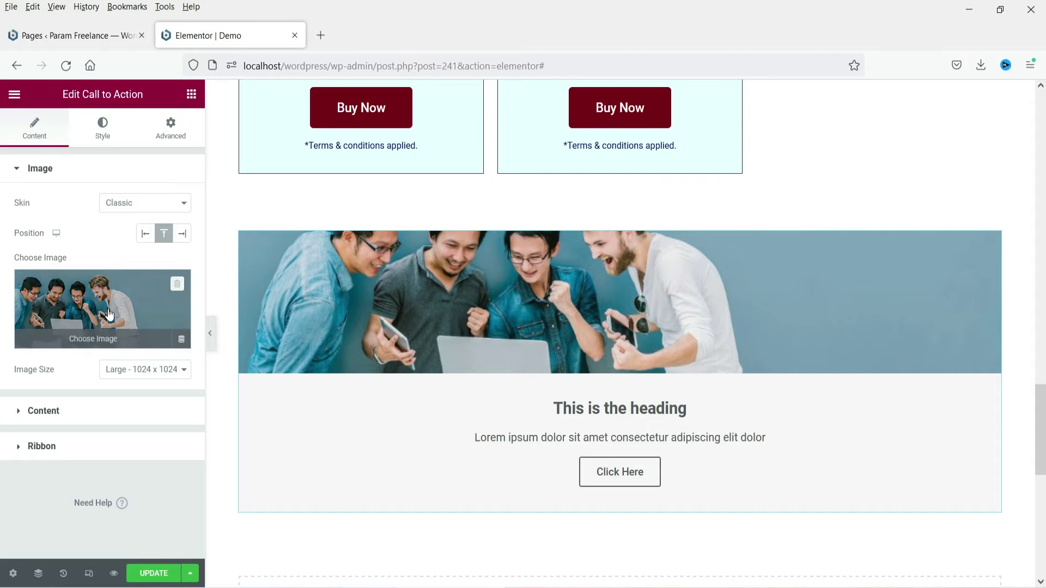
Retitle the call to action 'Param Freelance' and replace the description with the web-design blurb
left_click(91, 412)
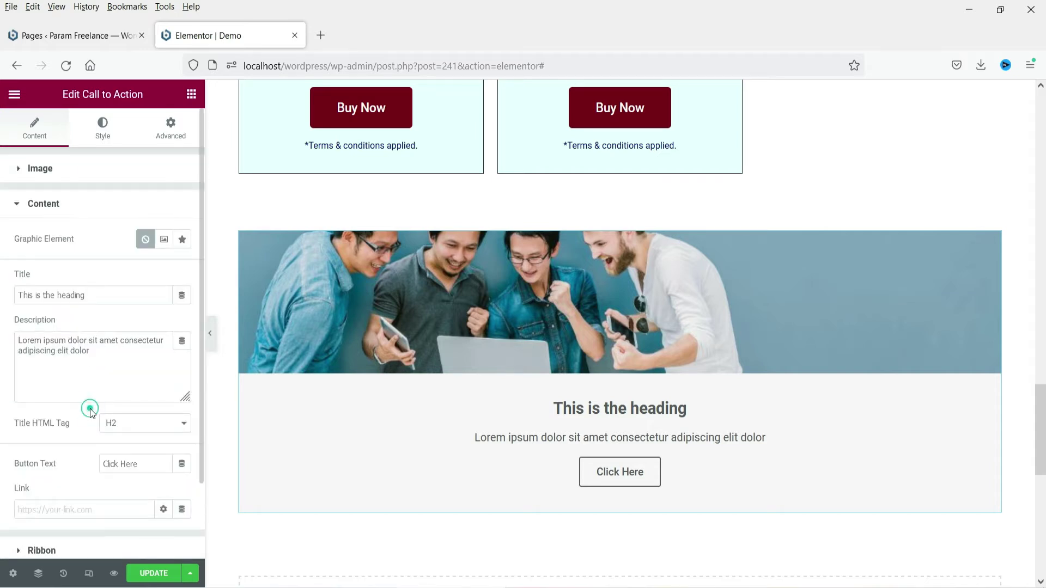
left_click_drag(103, 295, 2, 297)
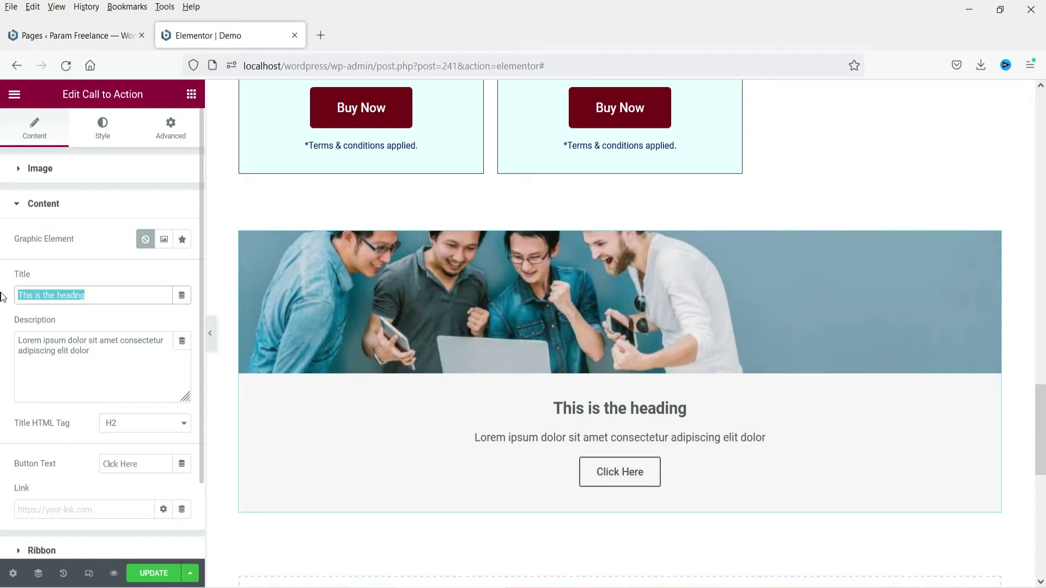
type("Param Freelance")
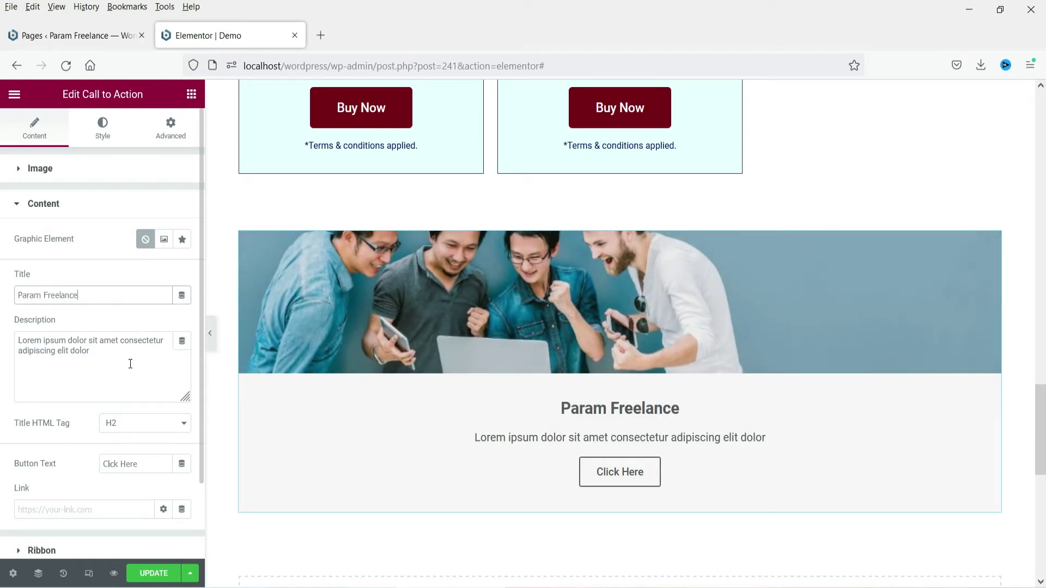
triple_click(131, 369)
type("We have designed more than 1500 websites for many web design companies in USA, UK and other countries.")
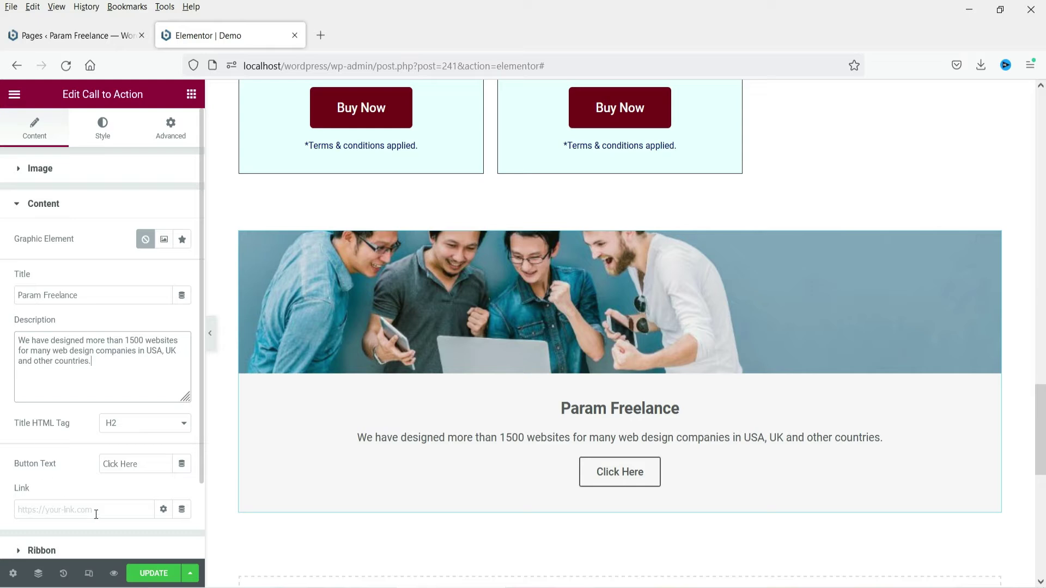
Change the button text to 'Call Now' and link it to a tel: phone number
triple_click(157, 465)
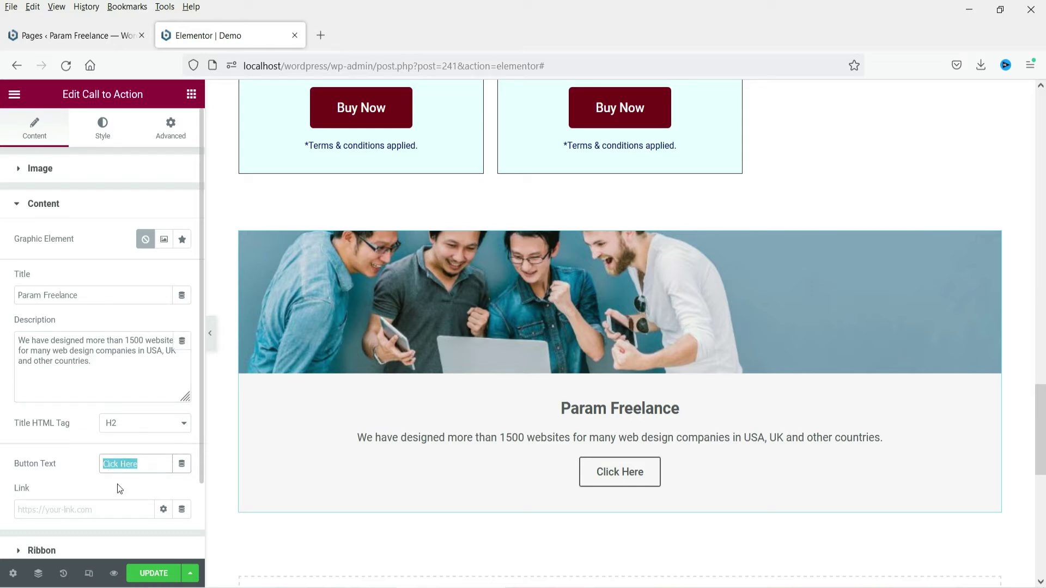
type("Call NOw")
key("BackSpace")
key("BackSpace")
type("ow")
left_click(28, 507)
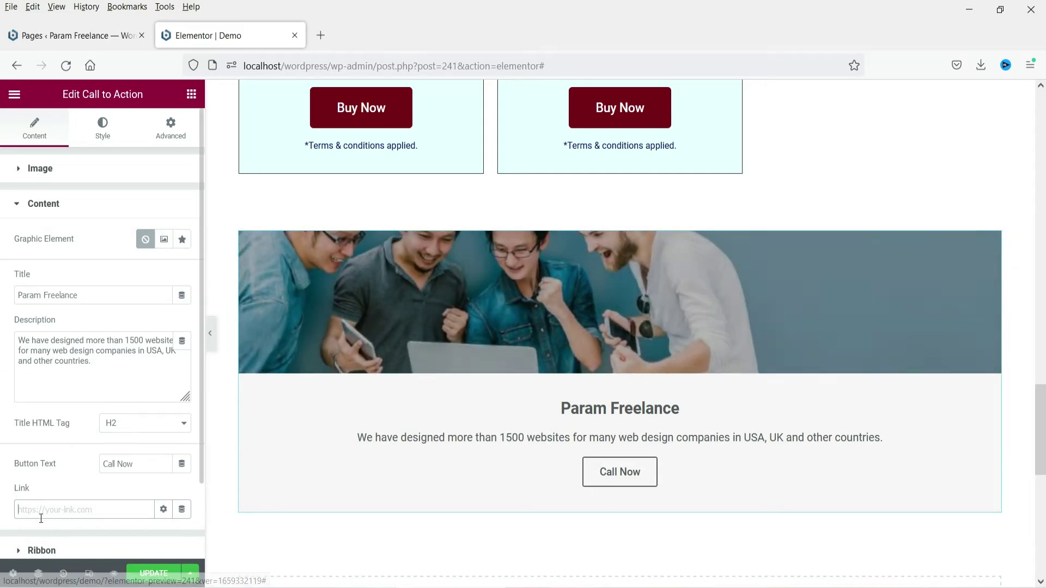
left_click(45, 508)
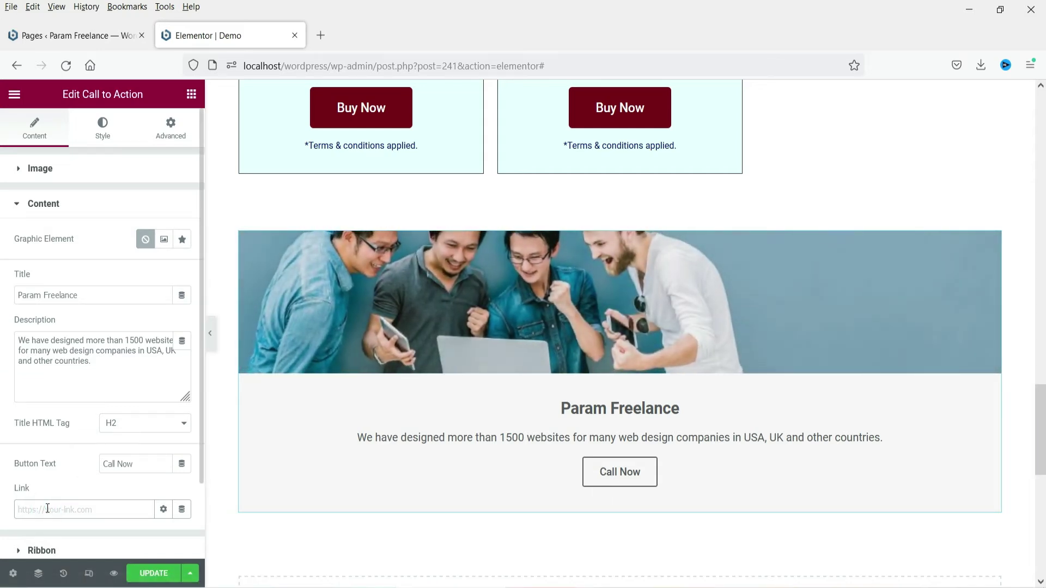
type("tel:")
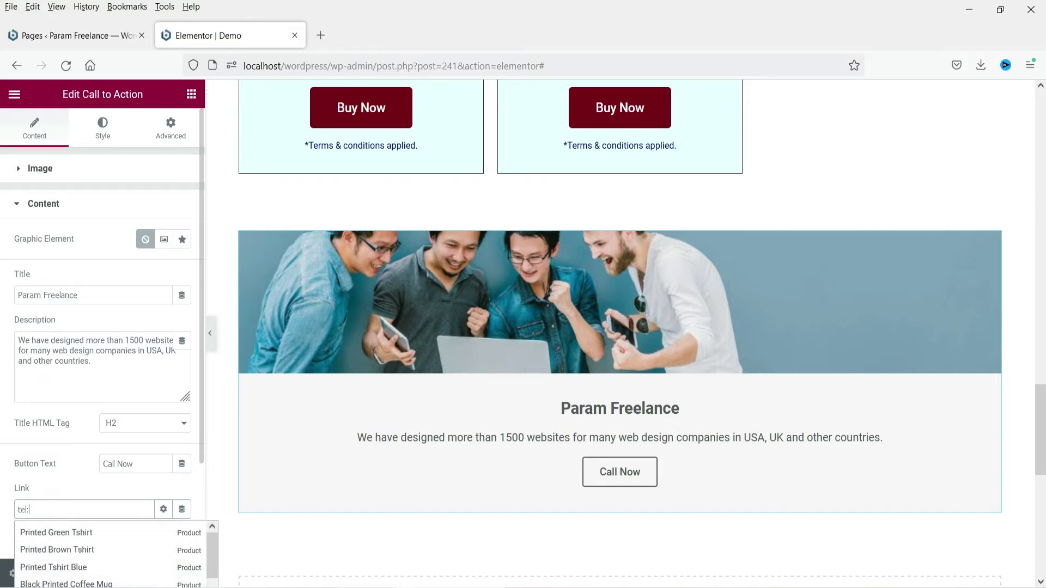
type("1800-000-000")
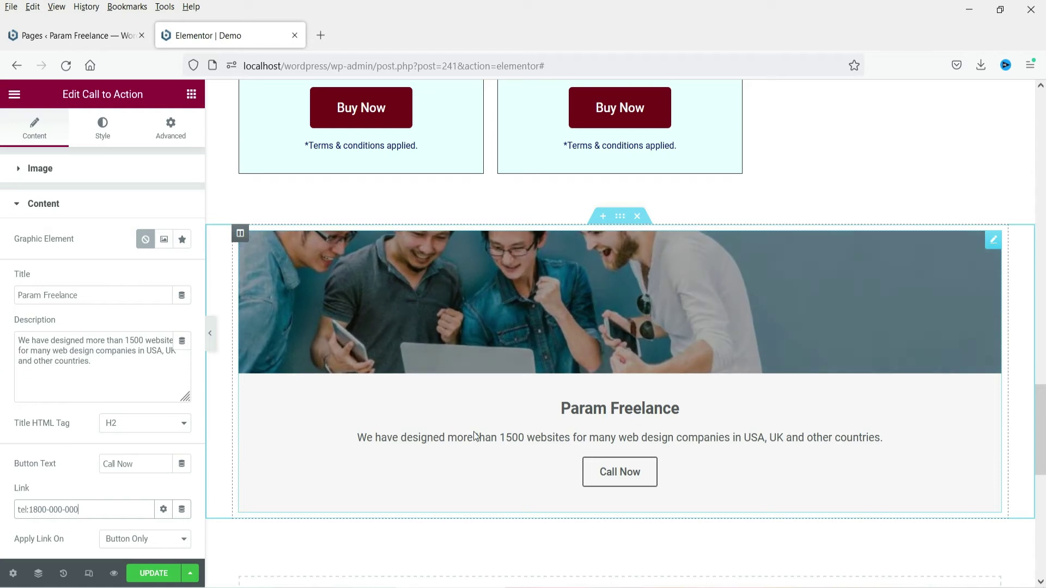
Add a 'Premium' ribbon positioned in the top-right corner
left_click(55, 210)
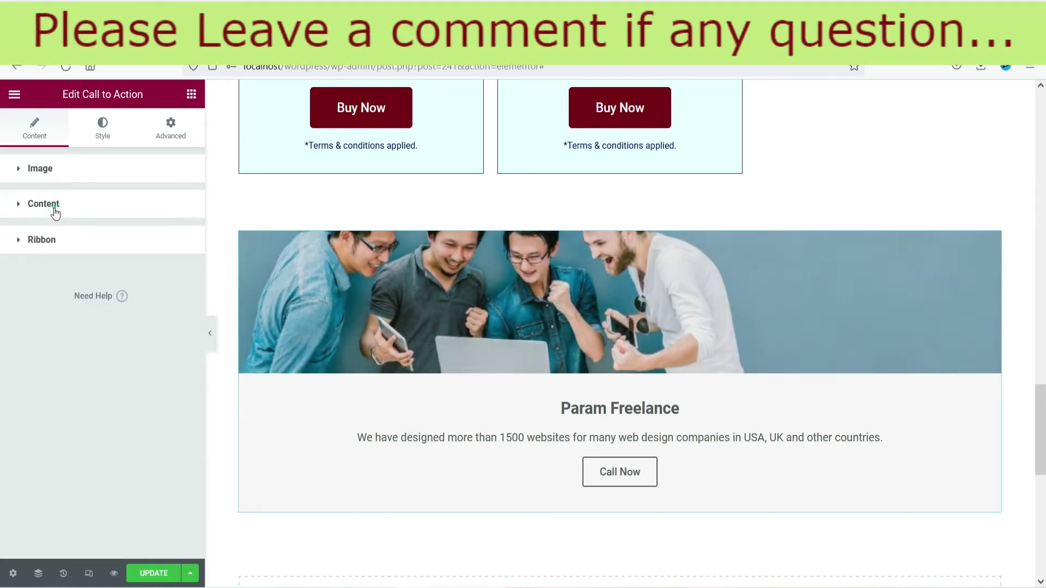
left_click(61, 243)
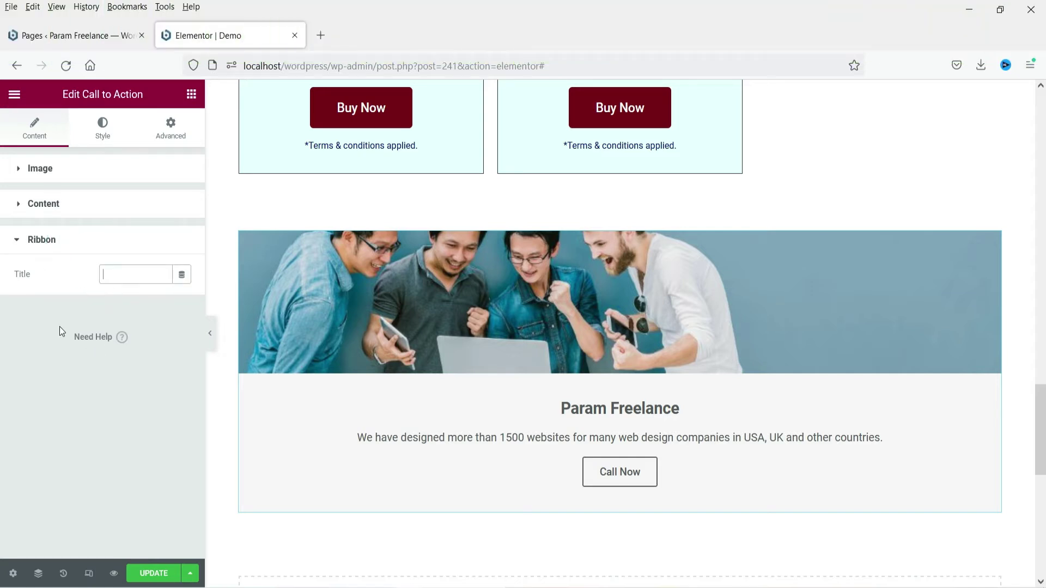
type("Premium")
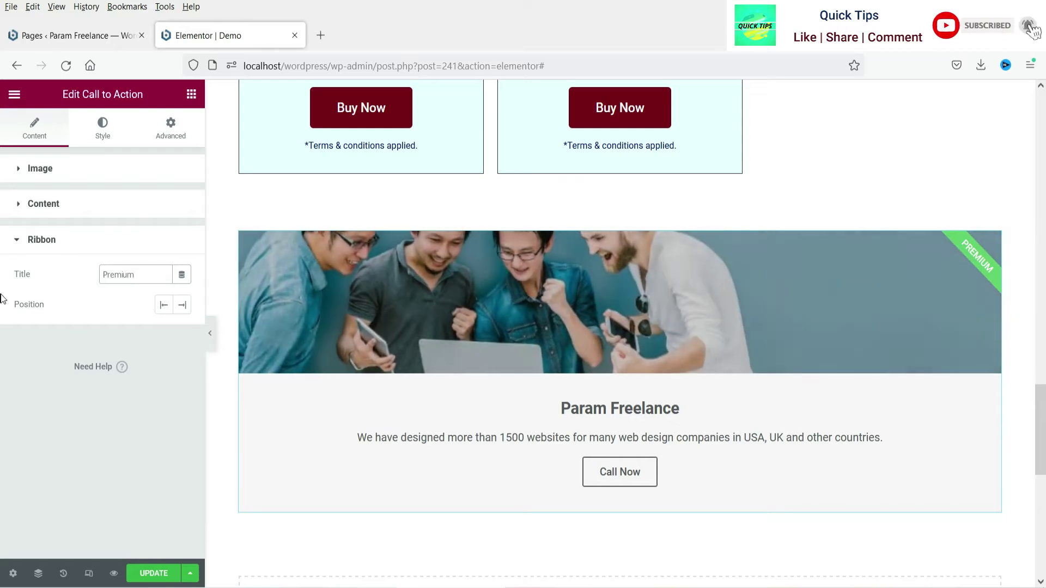
left_click(163, 304)
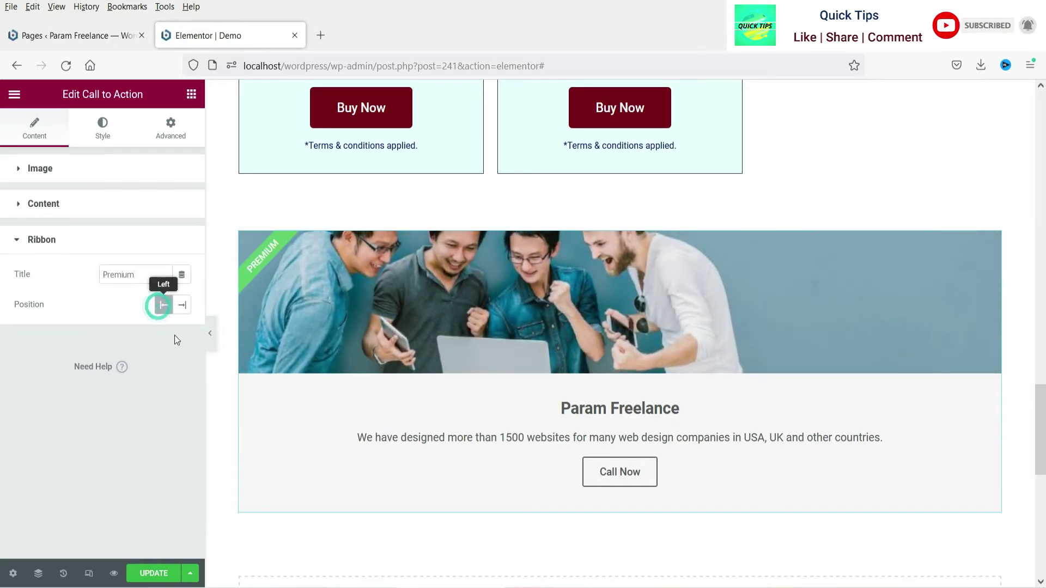
left_click(184, 305)
left_click(104, 136)
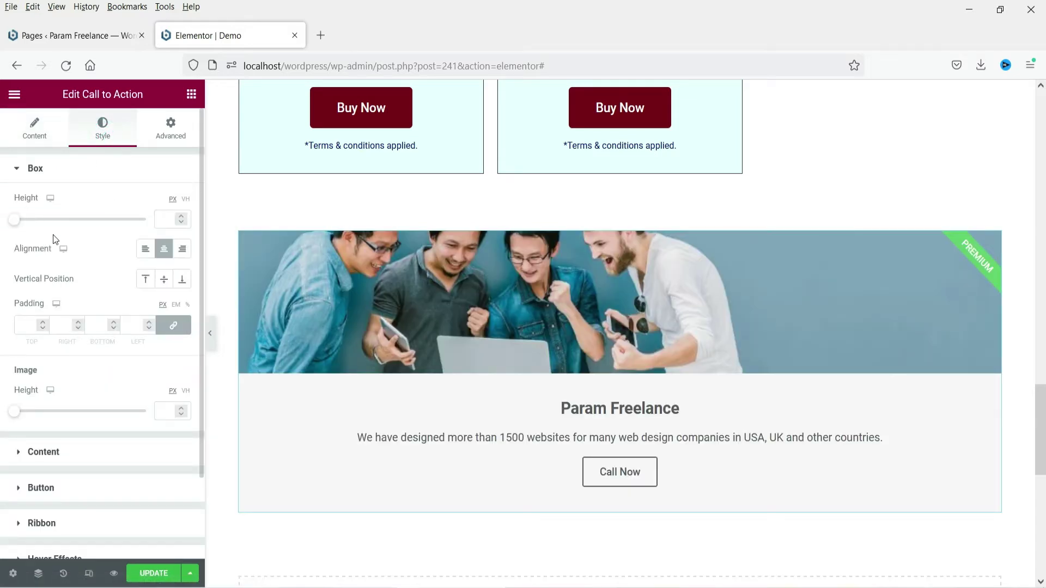
Set the box height to 200 with centred alignment and middle vertical position
mouse_move(14, 223)
left_mouse_down()
mouse_move(44, 225)
mouse_move(24, 224)
left_mouse_up()
left_click(177, 221)
double_click(178, 224)
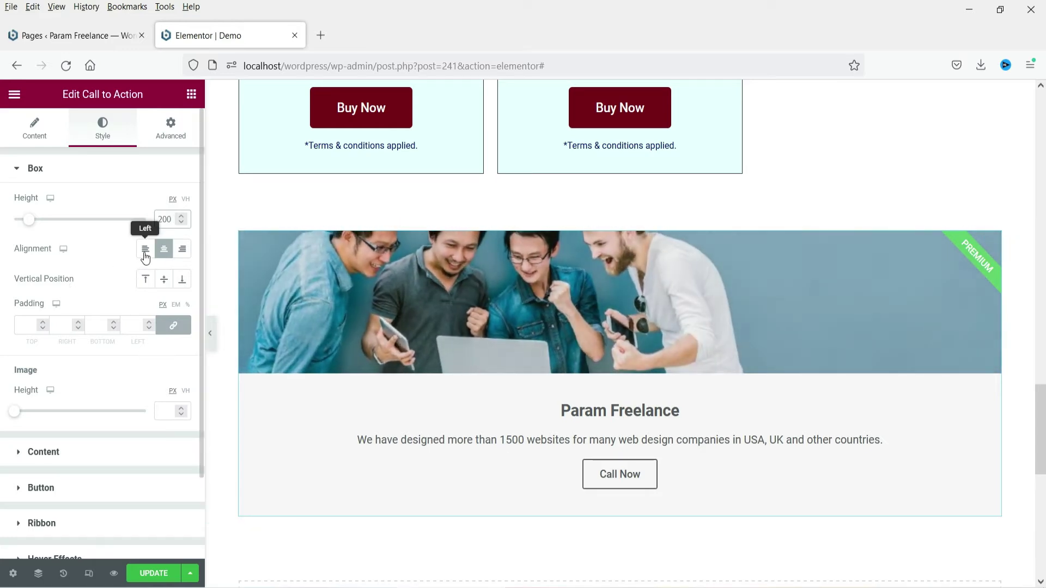
left_click(143, 249)
left_click(164, 255)
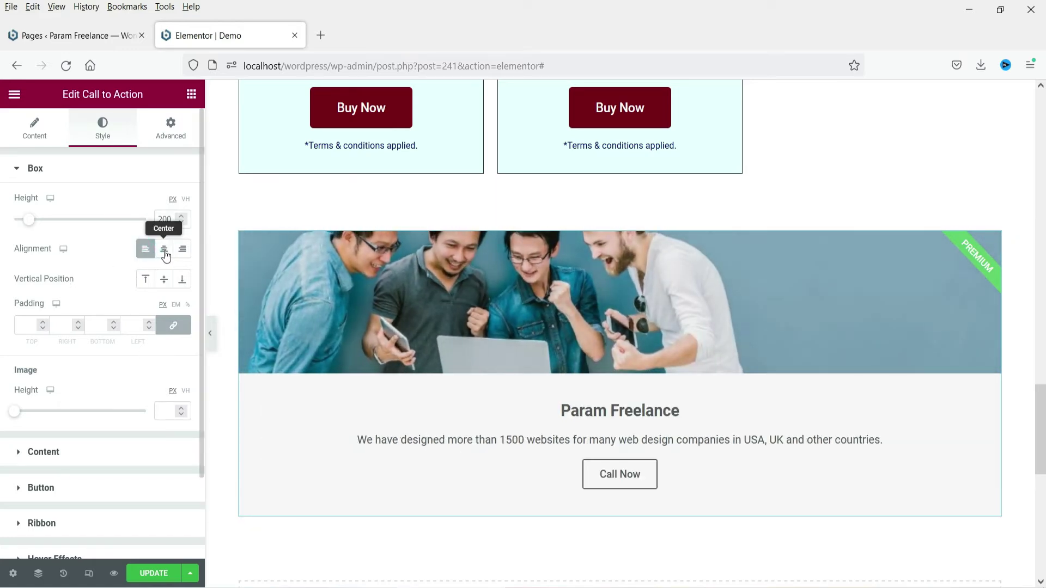
left_click(183, 251)
left_click(164, 256)
left_click(144, 283)
left_click(182, 280)
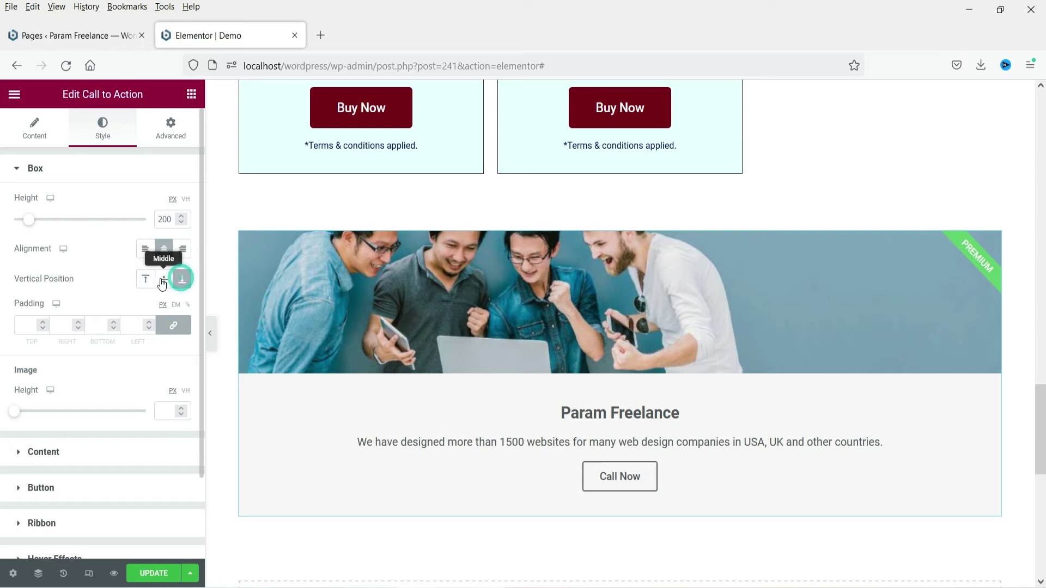
left_click(163, 279)
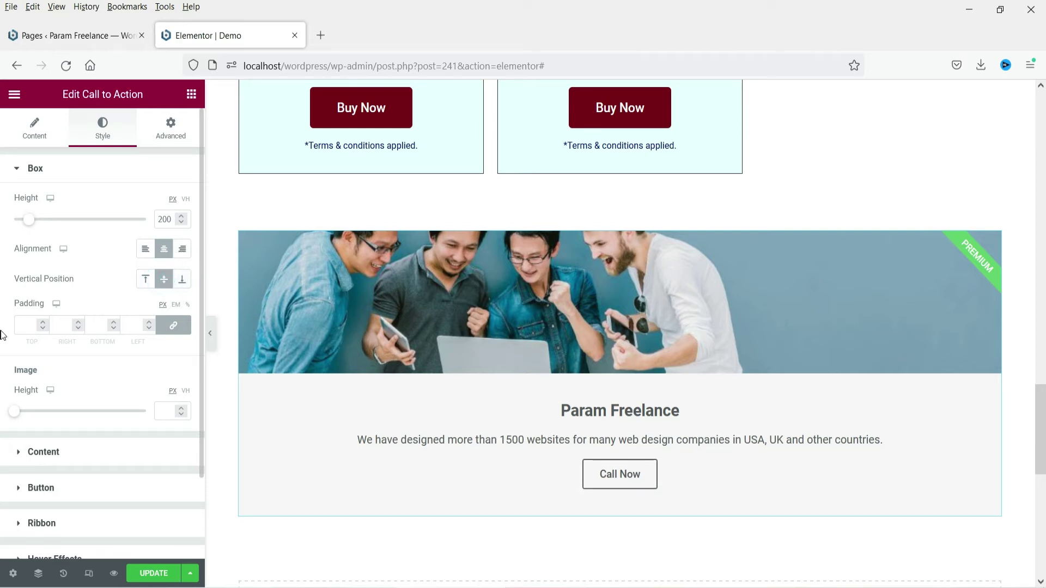
Give the box 40 px padding and set the image height to about 200
left_click(29, 325)
type("40")
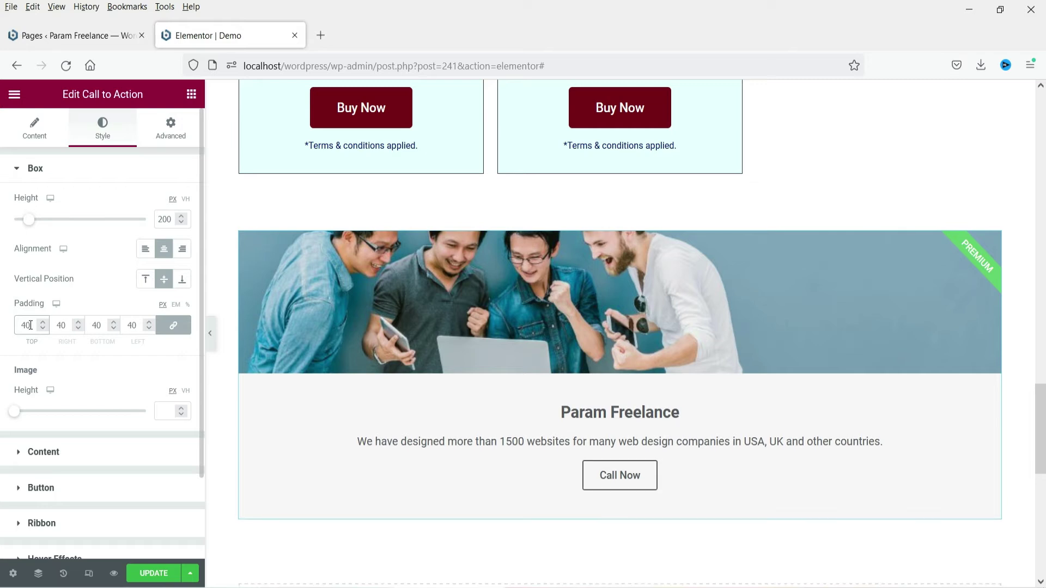
scroll(20, 341, "down", 2)
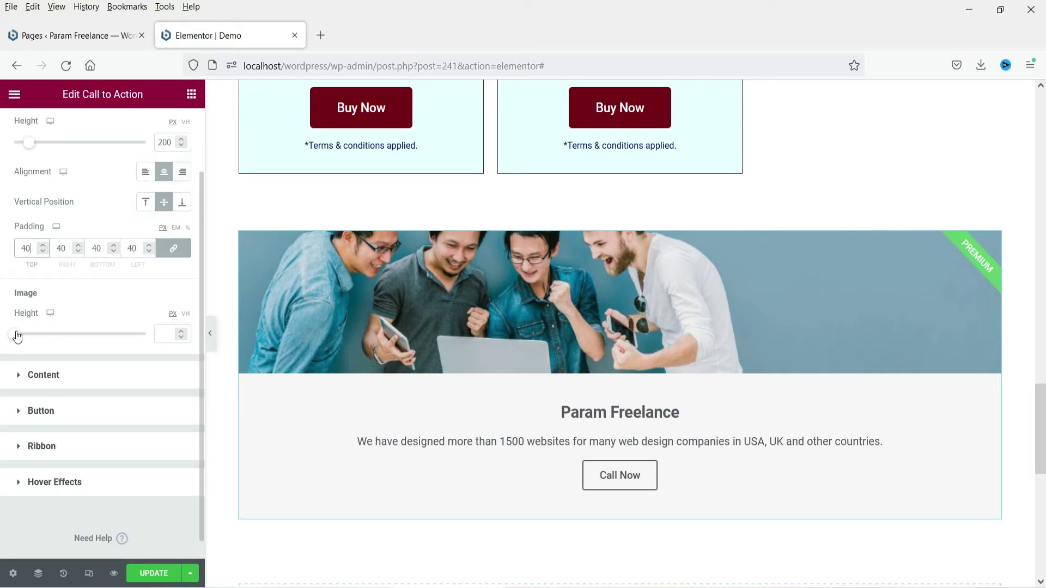
left_click_drag(23, 334, 51, 339)
type("200")
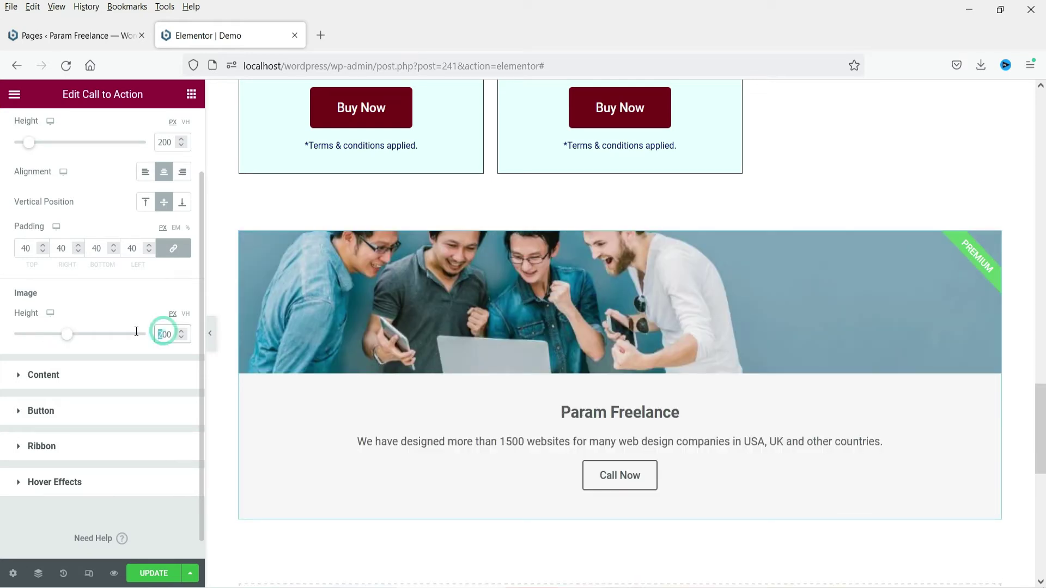
type("3")
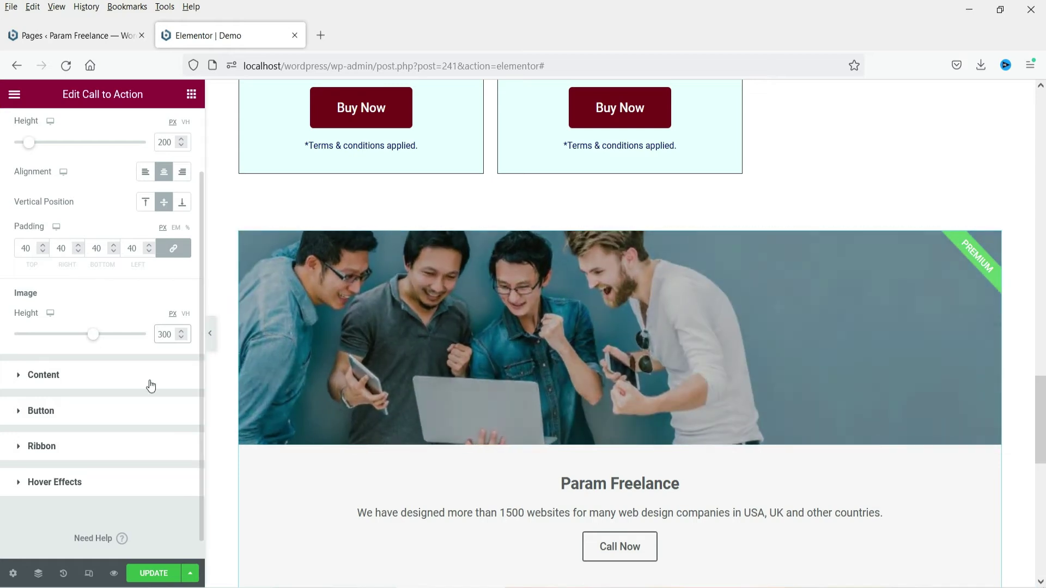
Make the content area background dark blue using a global colour
left_click(71, 377)
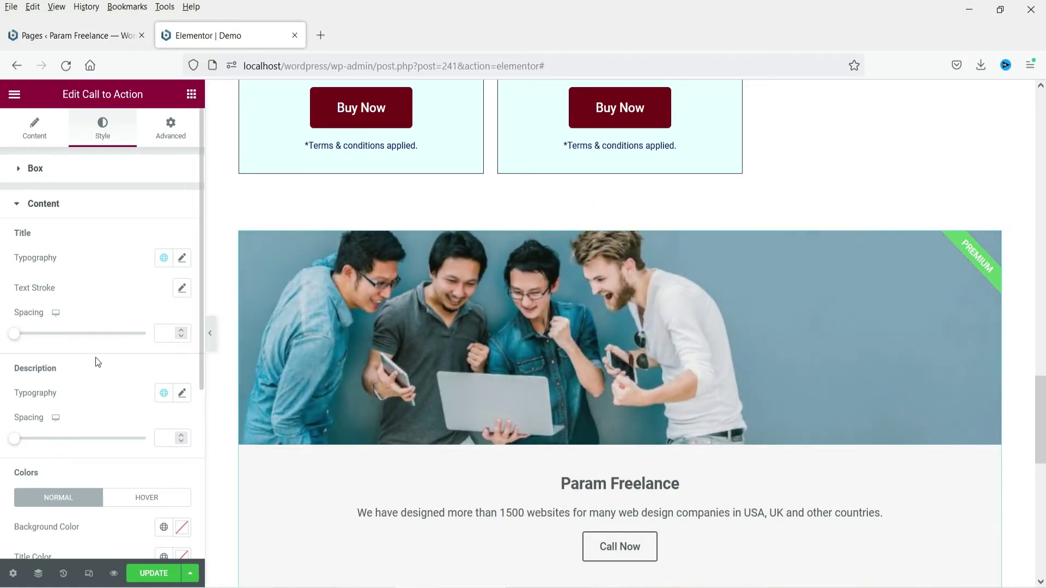
scroll(96, 358, "down", 4)
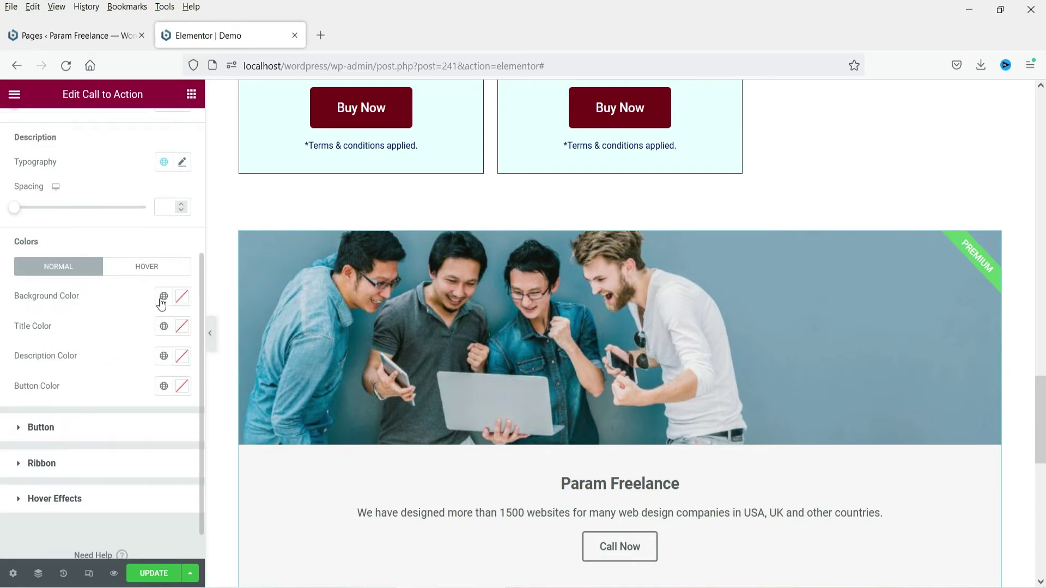
left_click(162, 297)
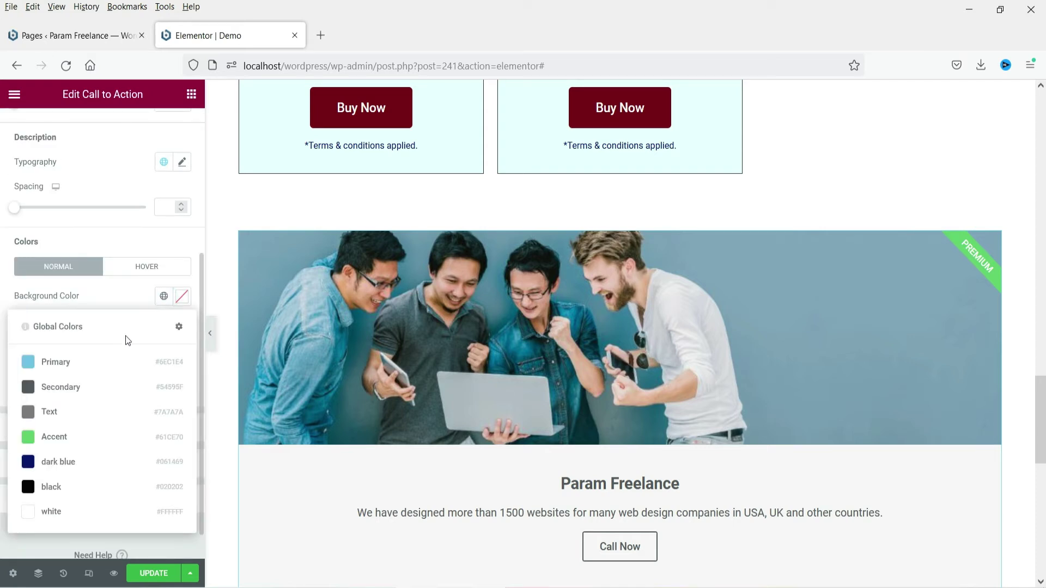
left_click(67, 464)
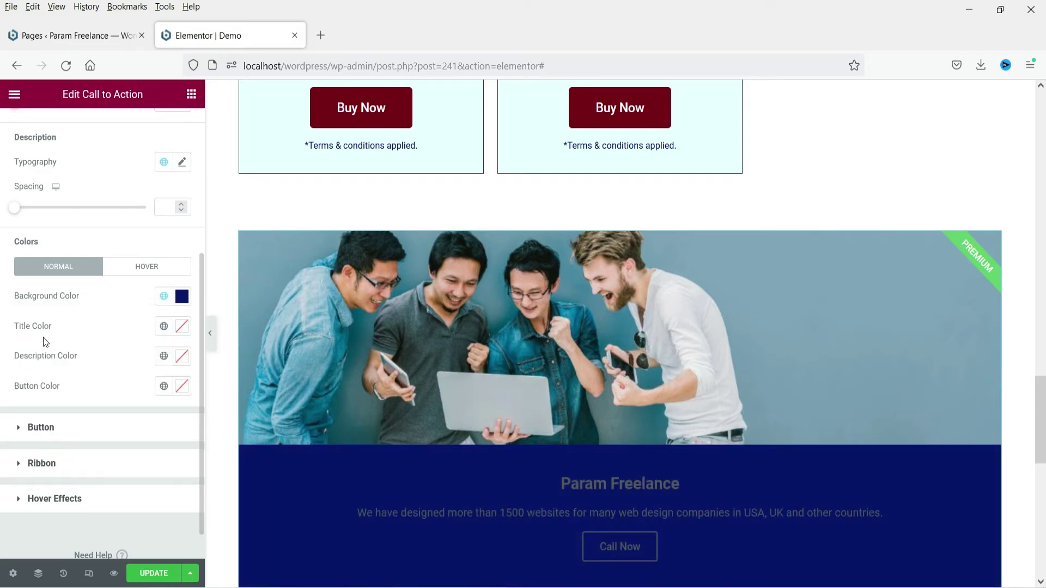
scroll(40, 338, "up", 5)
Set the title colour to white and the description colour to Accent green
left_click(184, 265)
left_click(182, 260)
scroll(83, 347, "down", 5)
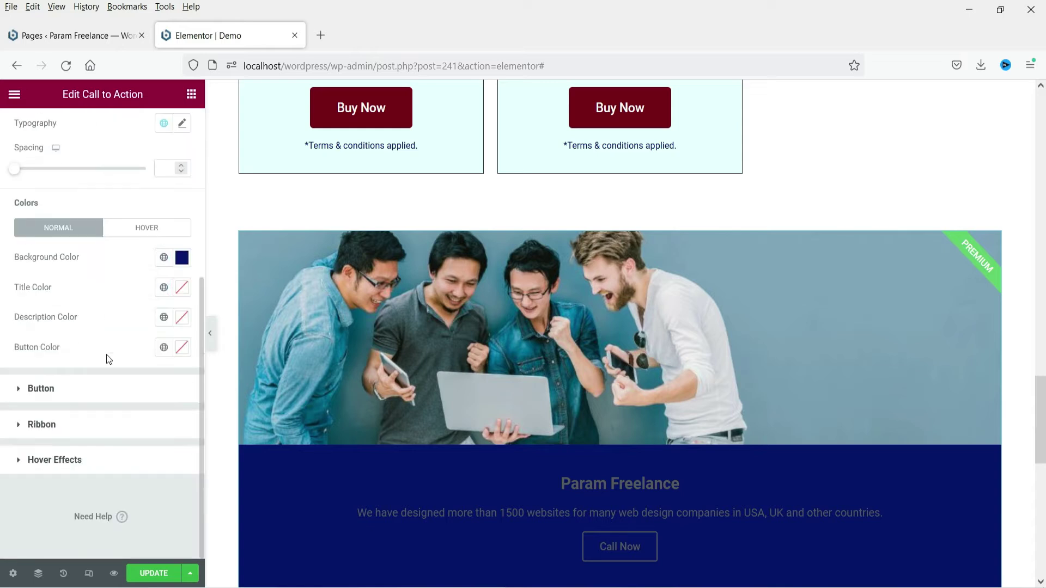
left_click(164, 289)
left_click(64, 496)
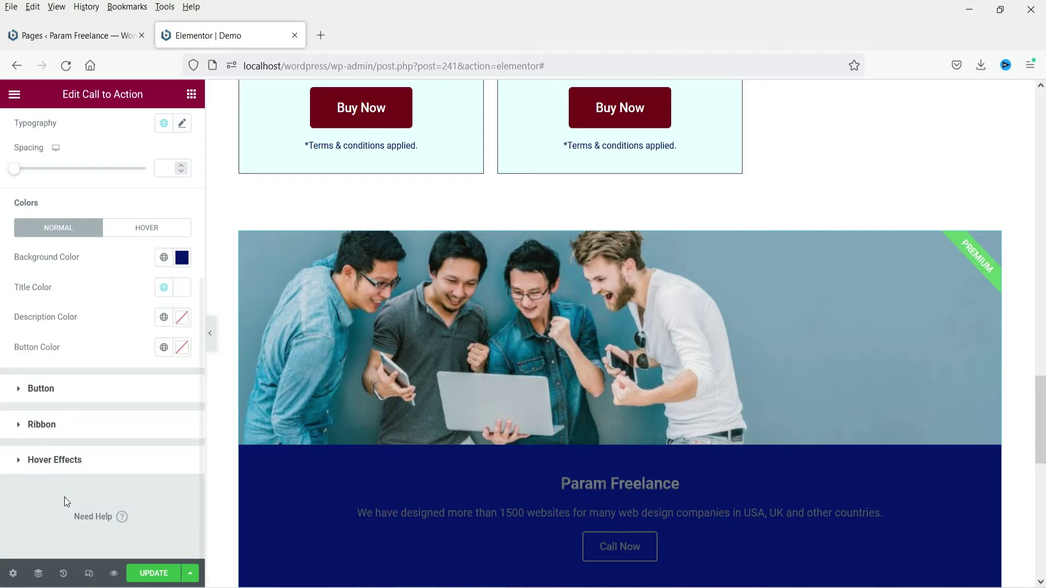
left_click(164, 317)
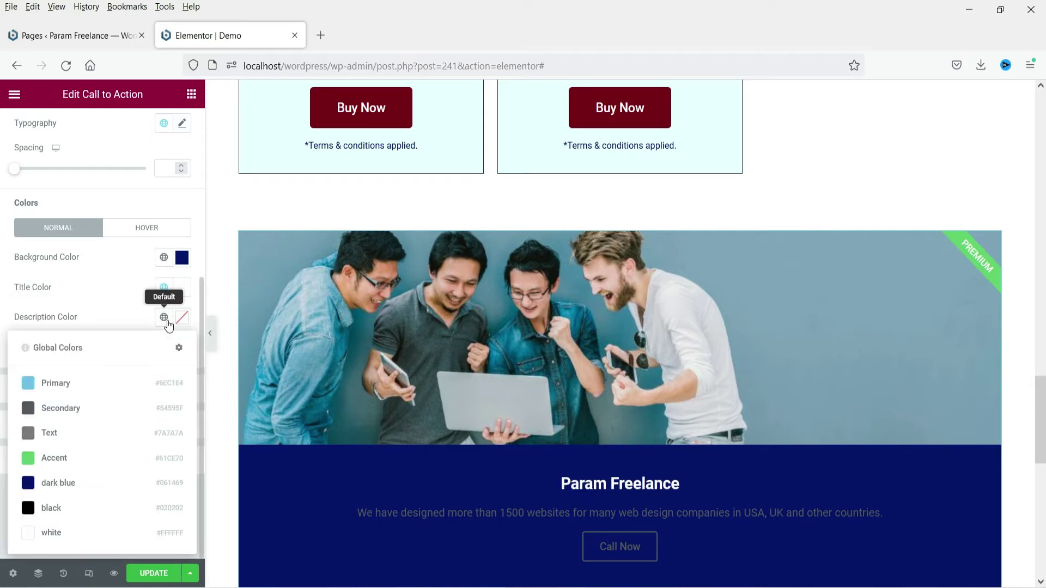
left_click(59, 463)
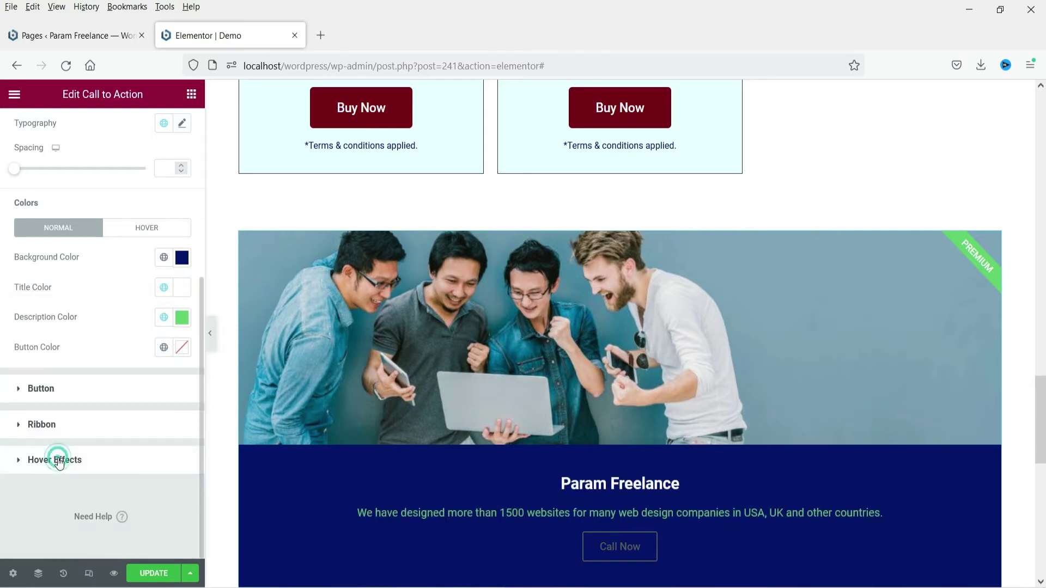
Make the Call Now button colour red (#DC1616)
left_click(165, 349)
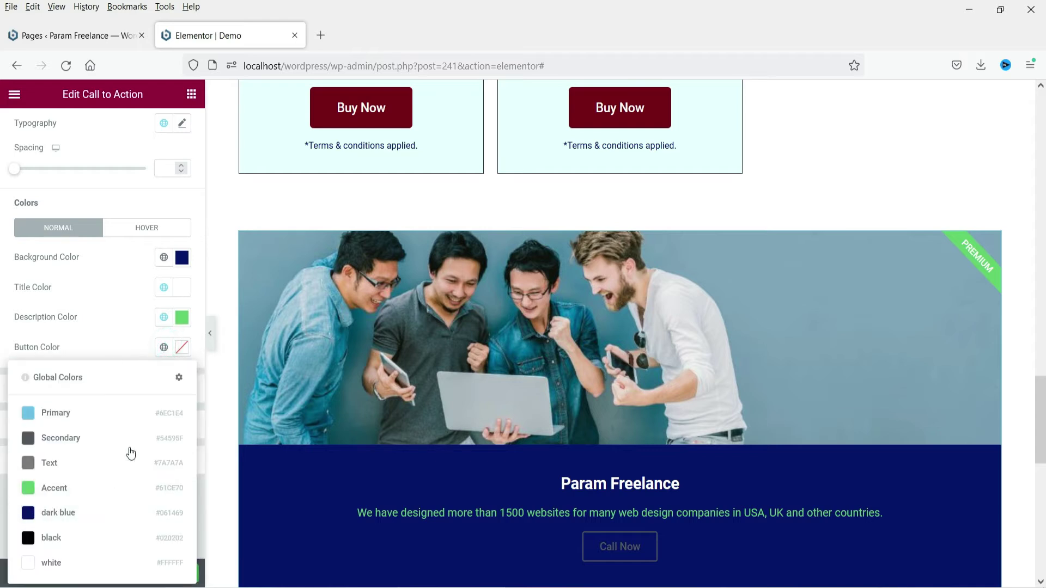
left_click(183, 349)
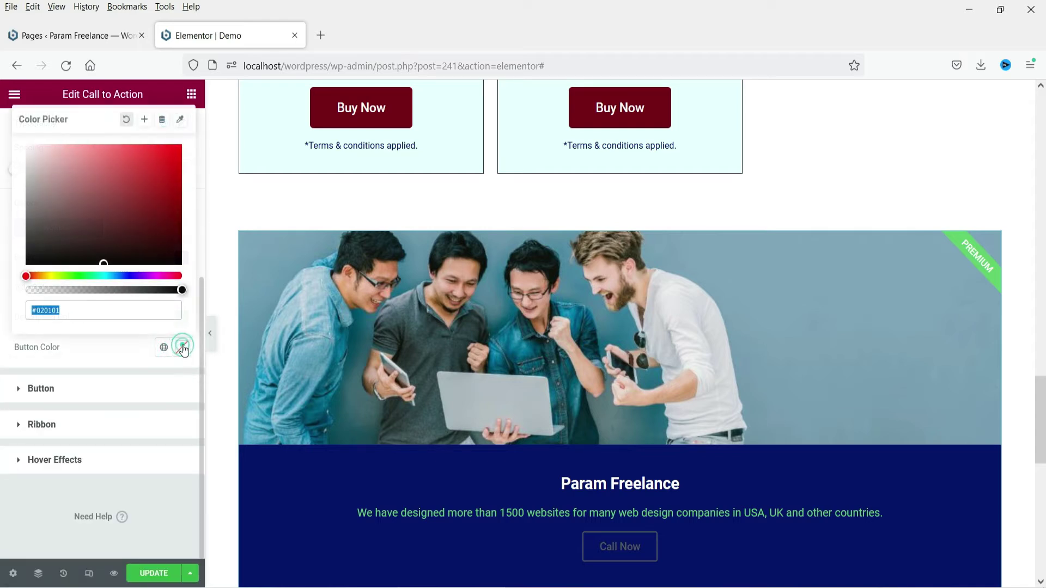
left_click(166, 160)
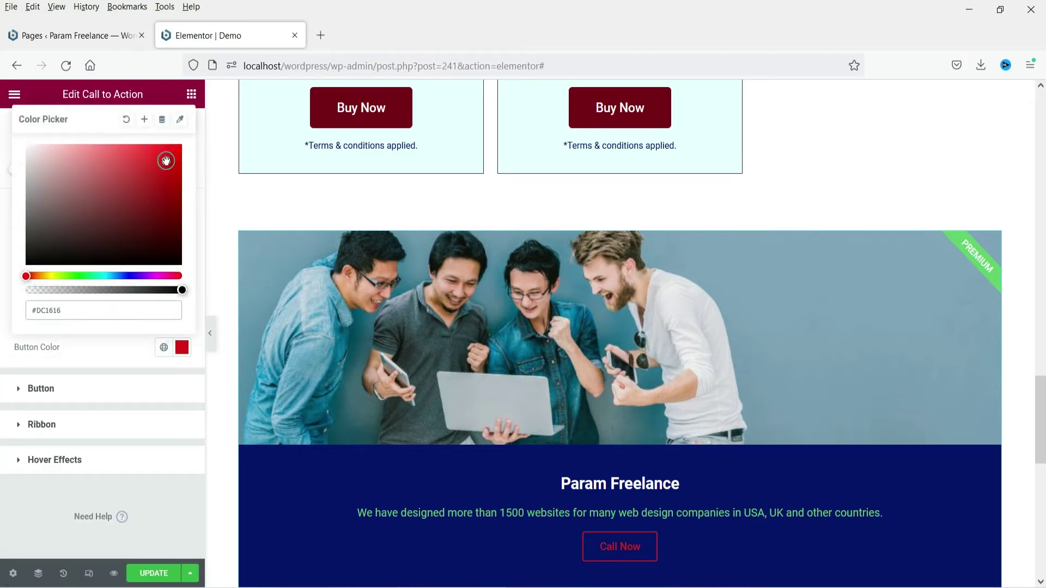
left_click(102, 355)
left_click(55, 389)
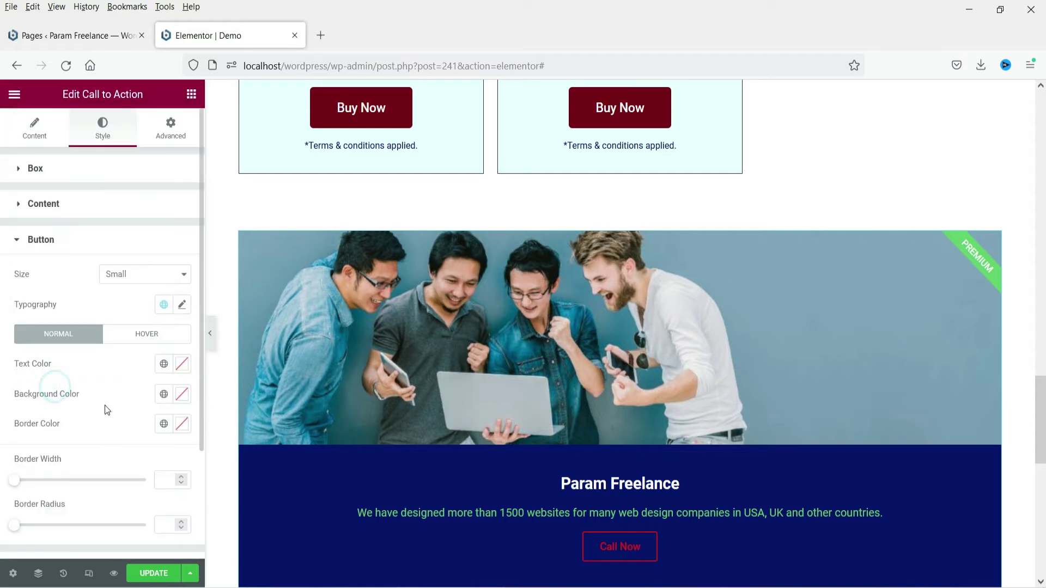
left_click(69, 241)
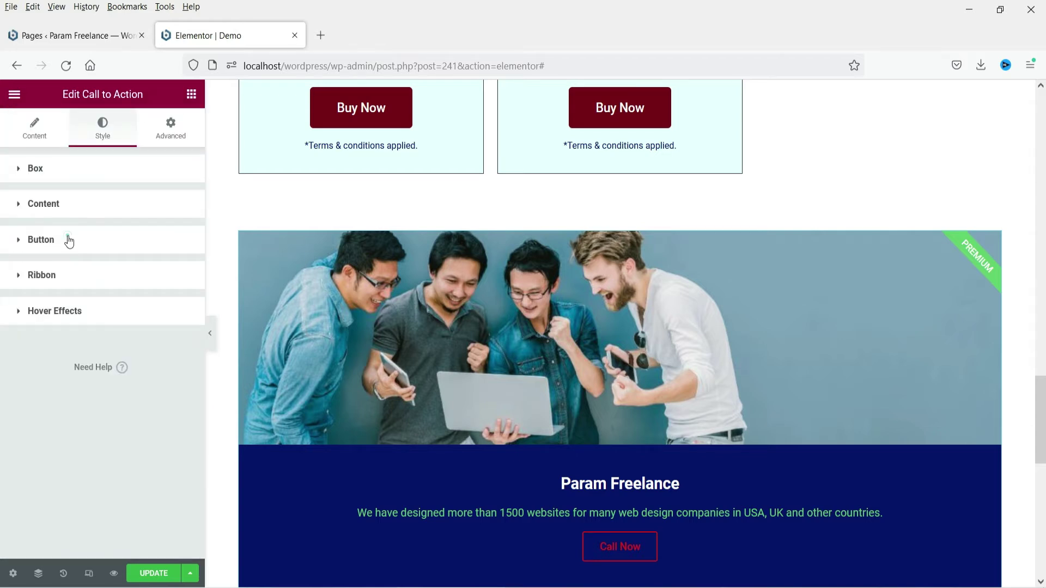
Set the Param Freelance title typography size to 35
left_click(72, 206)
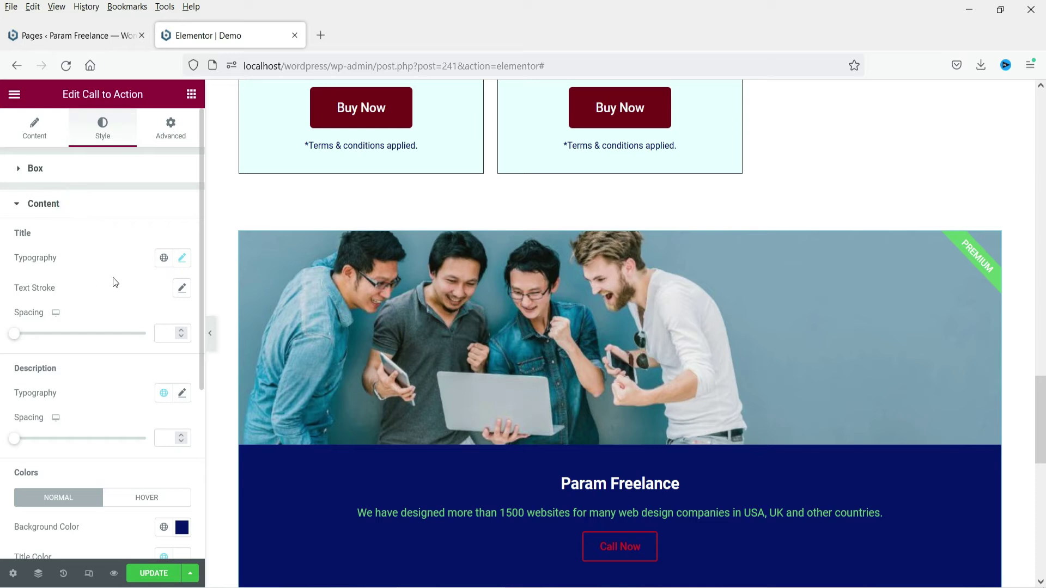
left_click(183, 258)
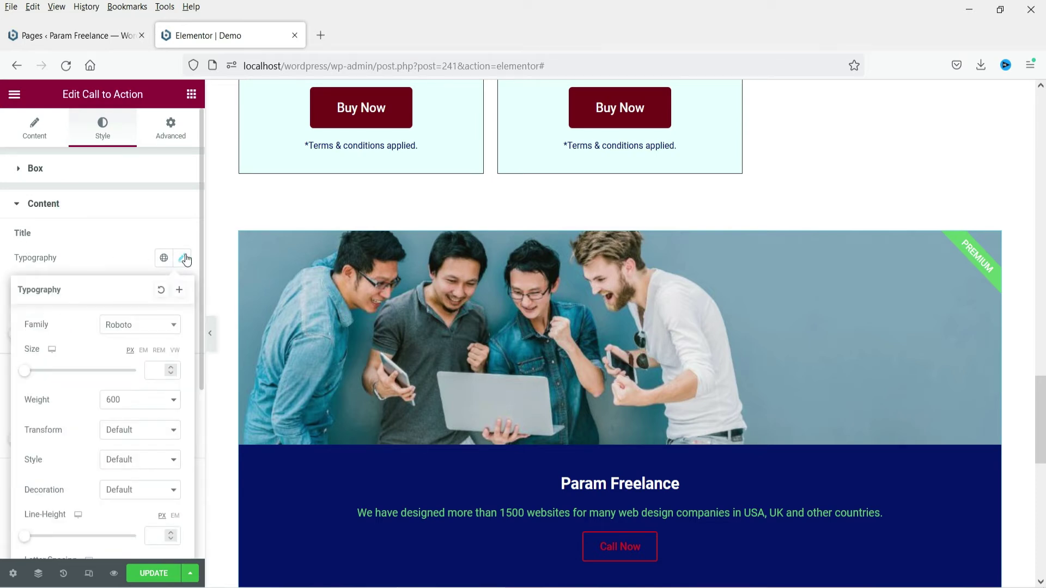
left_click(155, 366)
type("2")
key("BackSpace")
type("35")
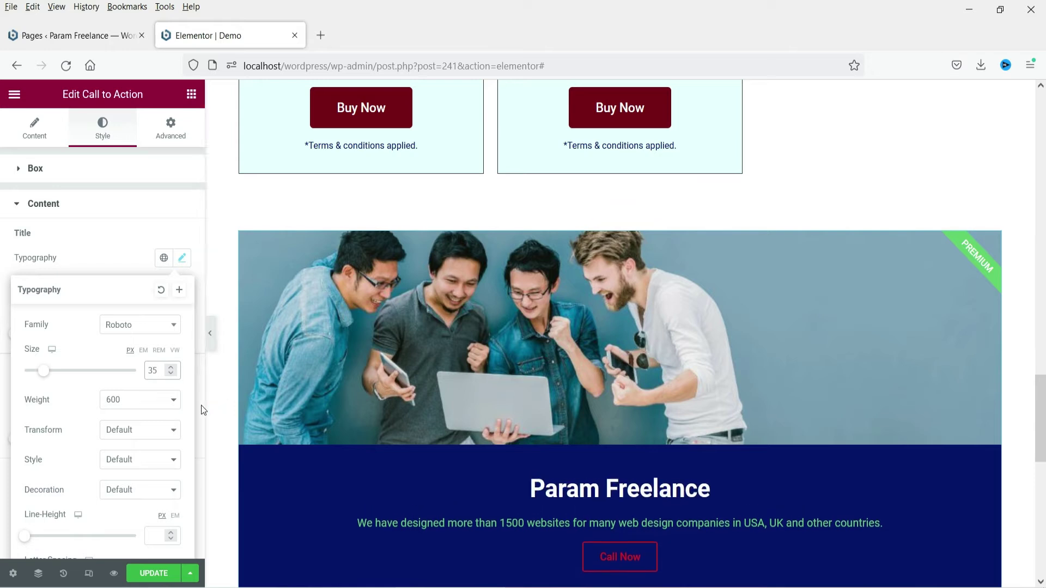
left_click(90, 250)
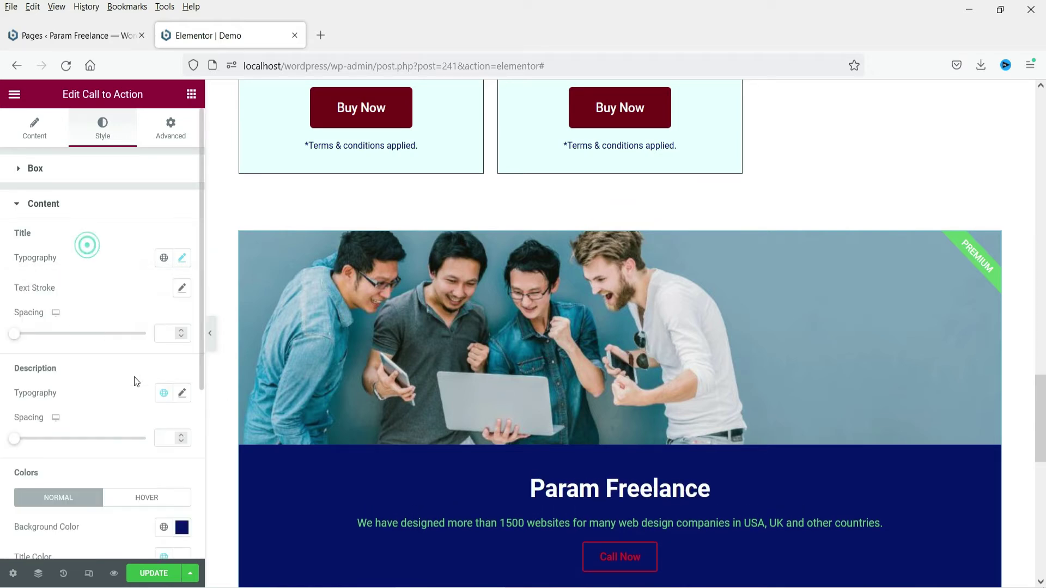
Set the description typography size to 22 and increase the description spacing to 16
left_click(183, 396)
left_click(170, 502)
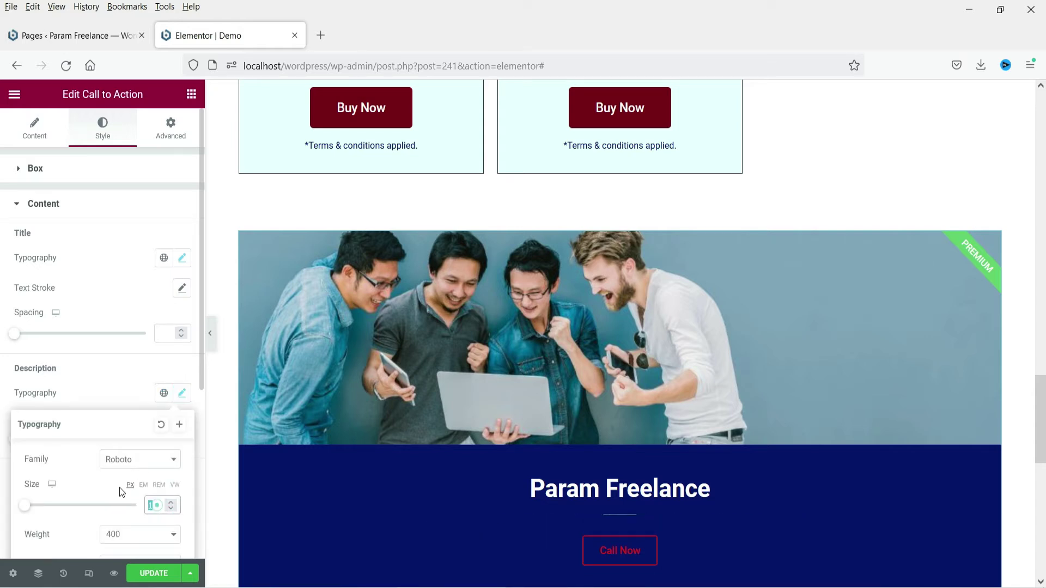
type("25")
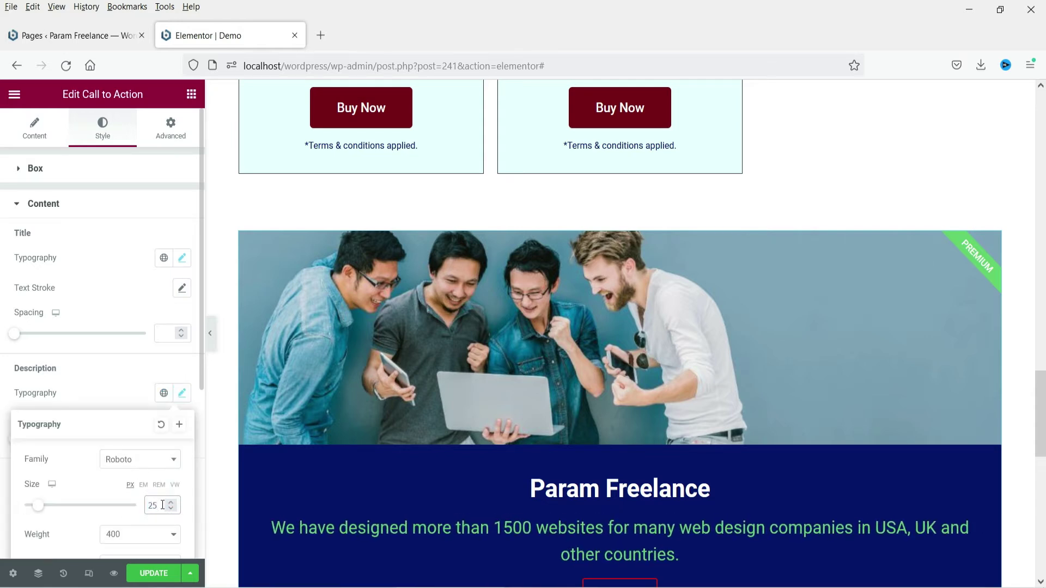
left_click(155, 507)
key("Delete")
type("2")
scroll(136, 482, "down", 4)
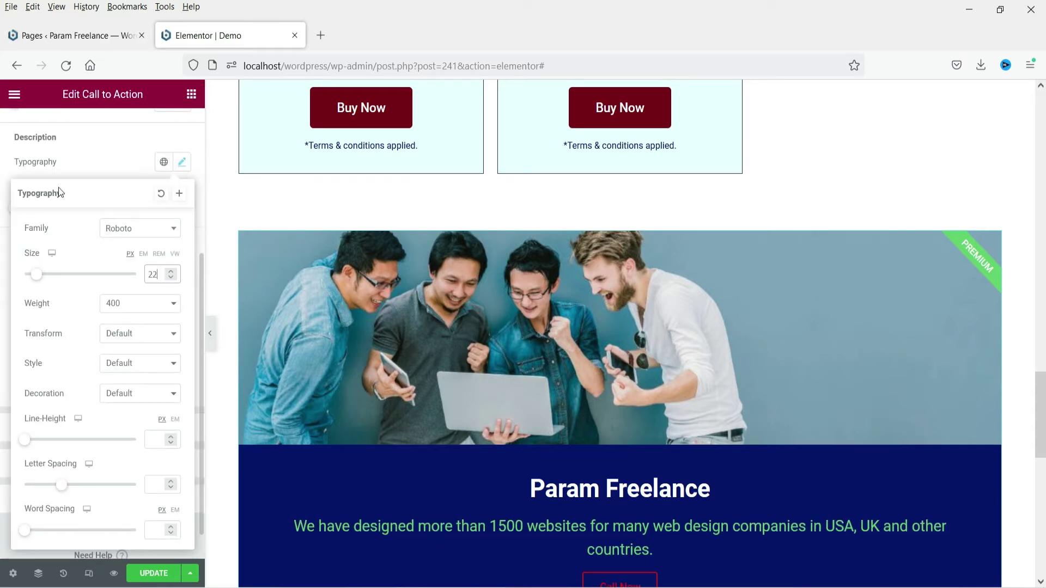
left_click(65, 167)
left_click_drag(31, 211, 74, 210)
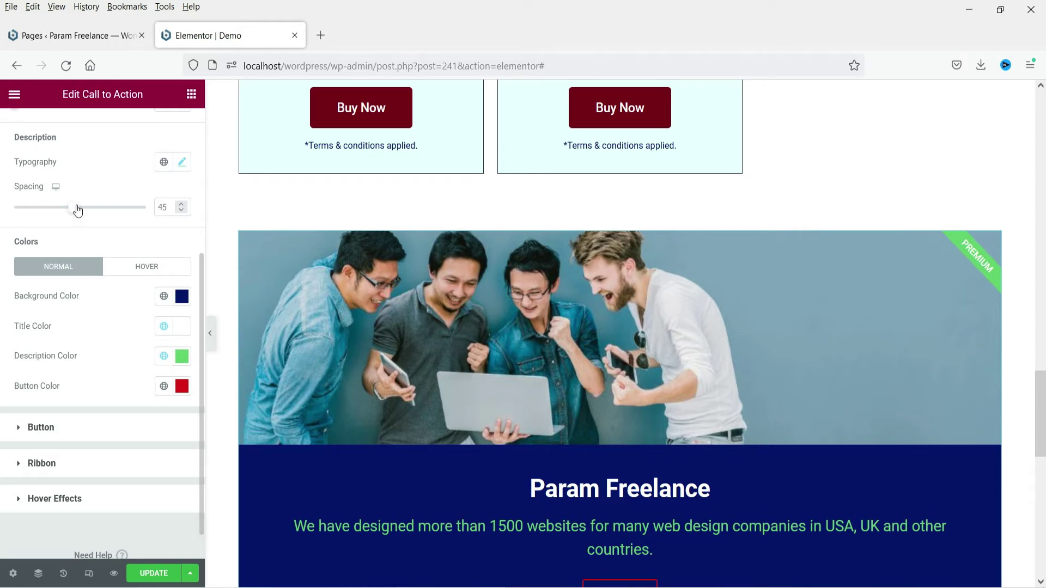
scroll(88, 256, "down", 1)
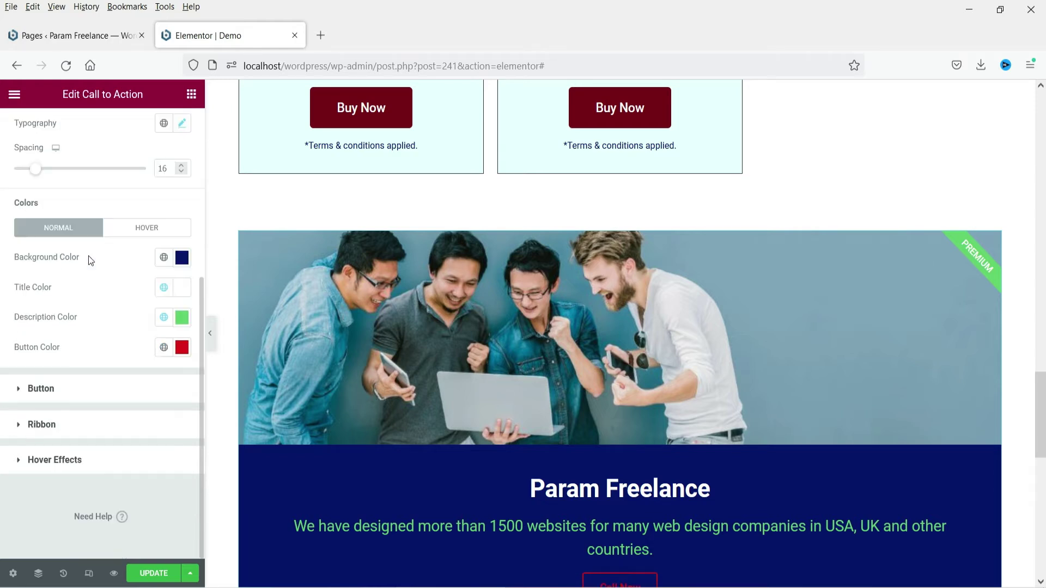
Set the Call Now button size to Medium
left_click(73, 390)
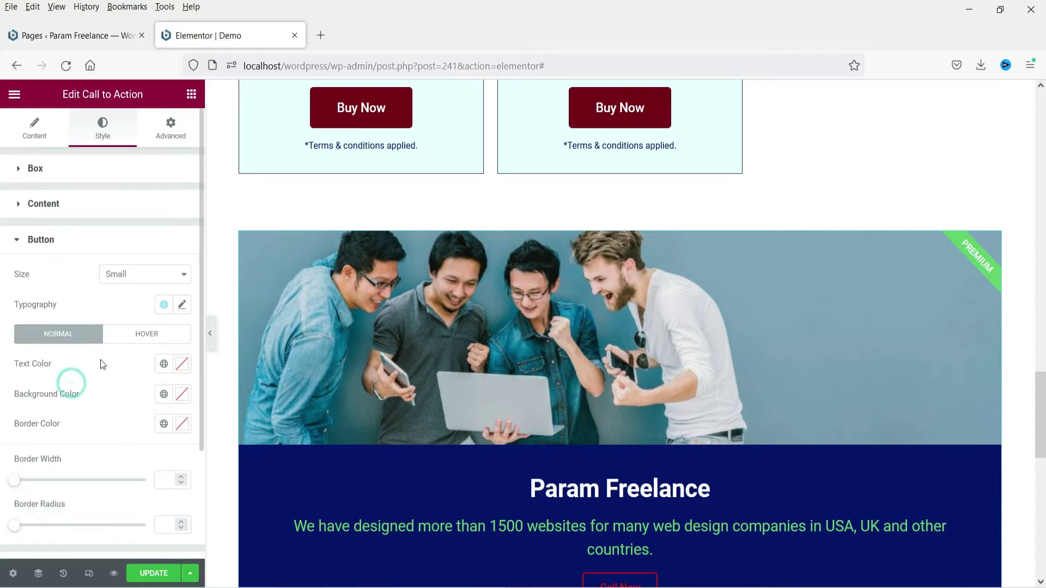
scroll(113, 323, "down", 3)
scroll(84, 254, "up", 3)
left_click(123, 277)
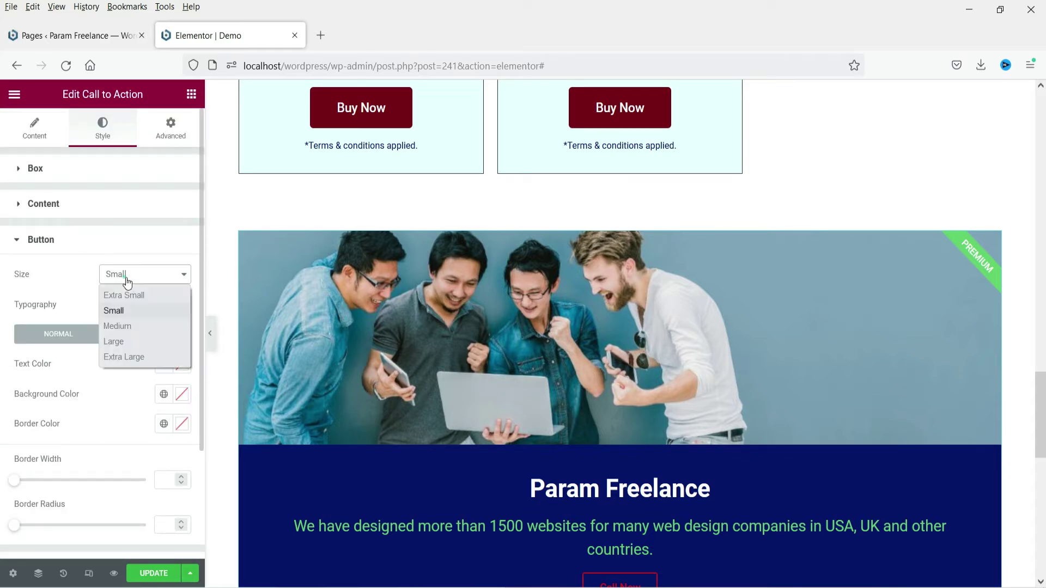
left_click(125, 328)
scroll(868, 370, "down", 2)
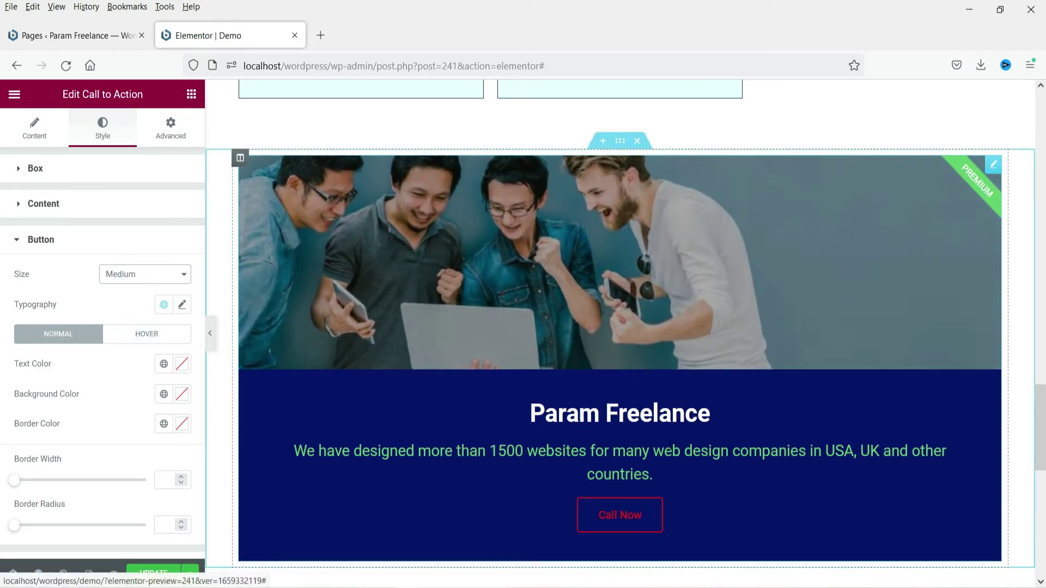
scroll(653, 511, "down", 2)
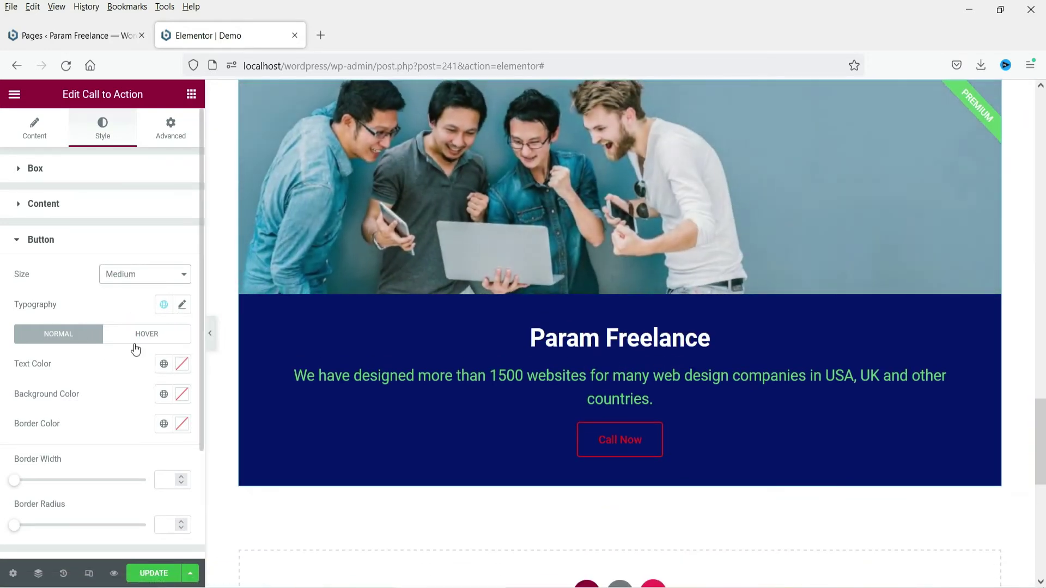
Give the button a dark red #990A0A background and global white text
left_click(163, 395)
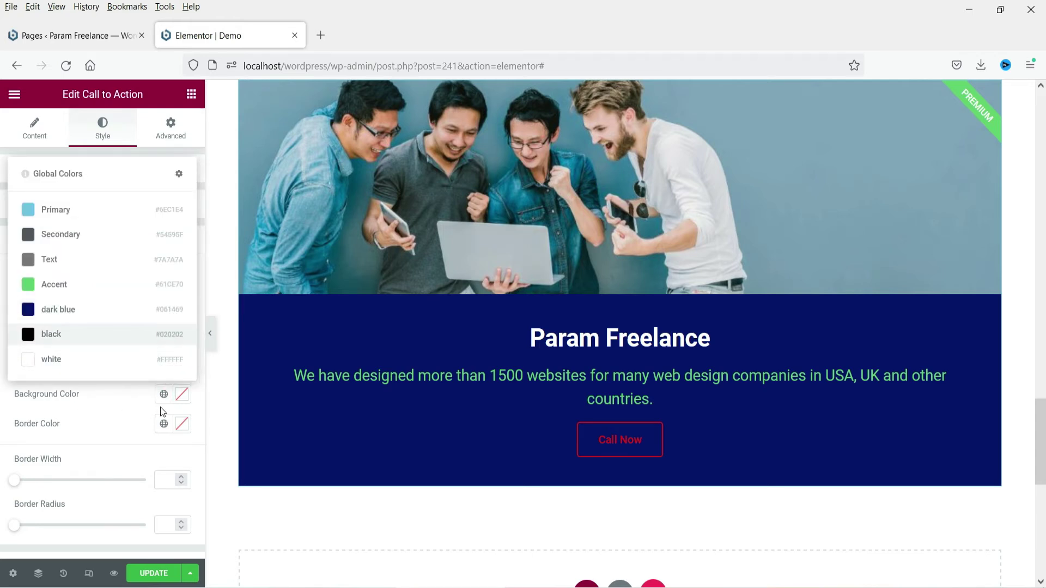
left_click(116, 408)
left_click(182, 395)
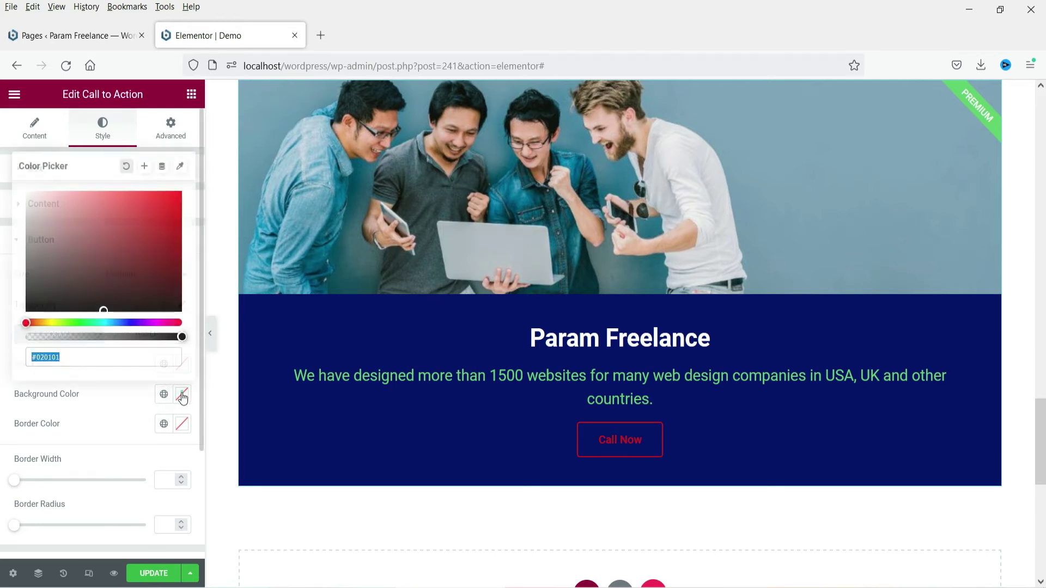
left_click(172, 239)
left_click(101, 420)
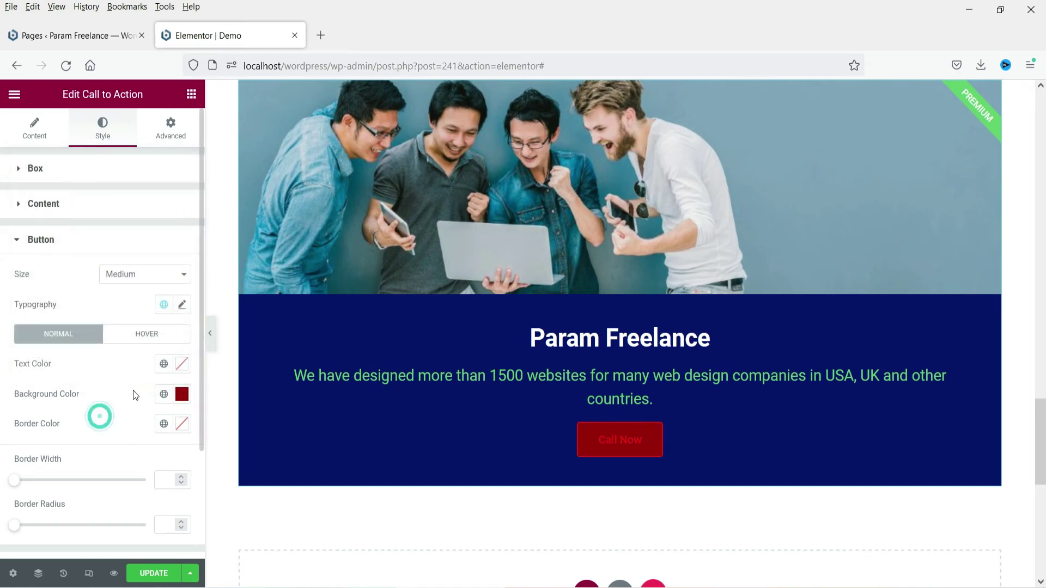
left_click(182, 364)
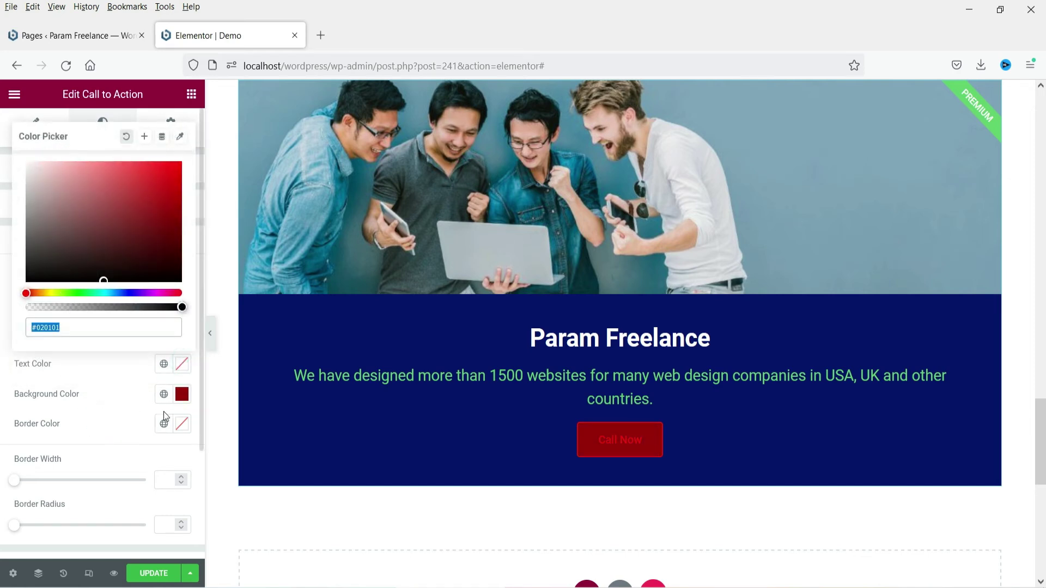
left_click(164, 364)
left_click(49, 335)
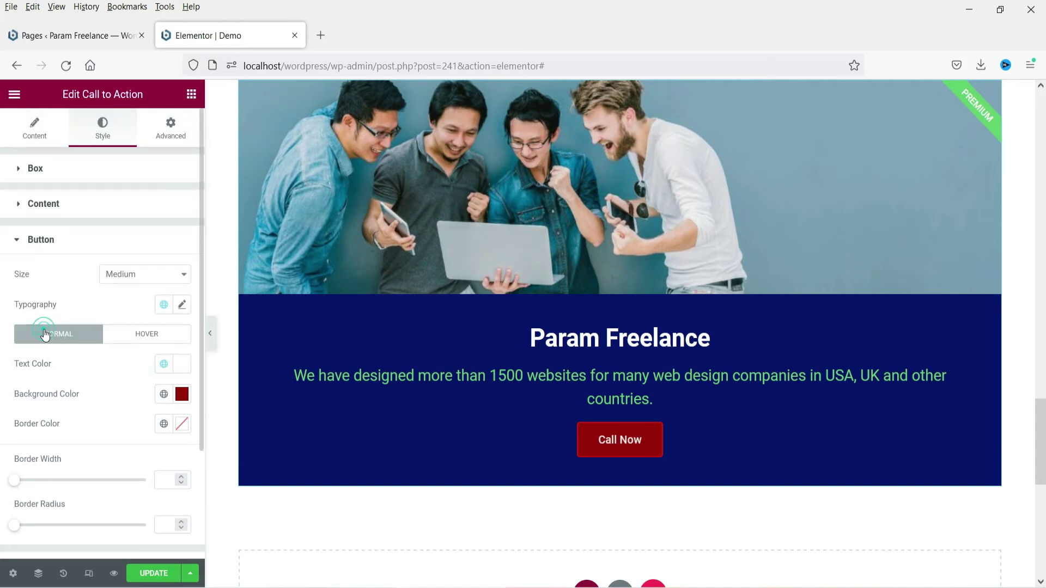
Give the button a light pink #F1EAEA border and a border radius of 10
left_click(182, 424)
left_click(32, 229)
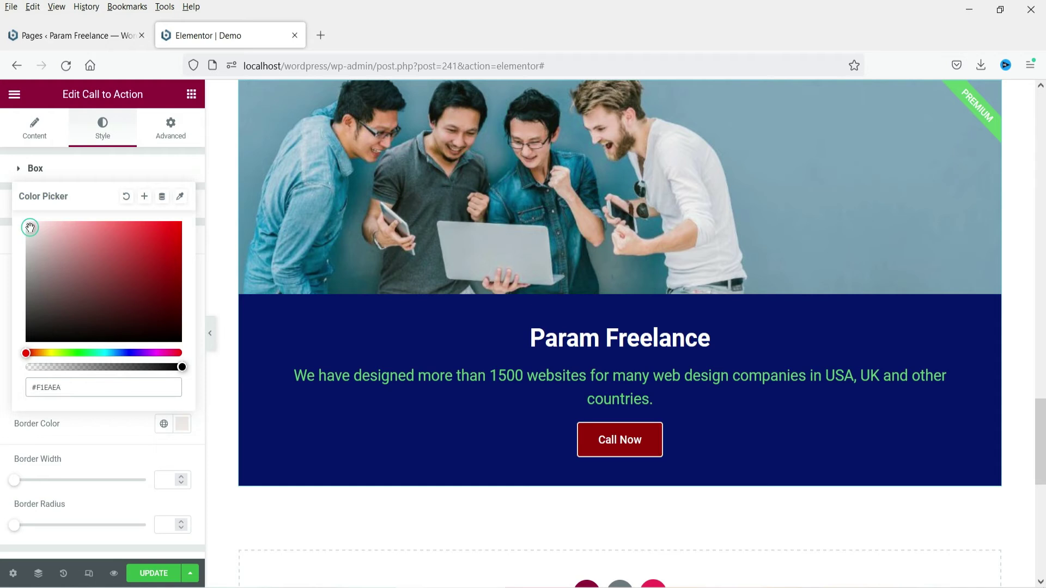
left_click(97, 443)
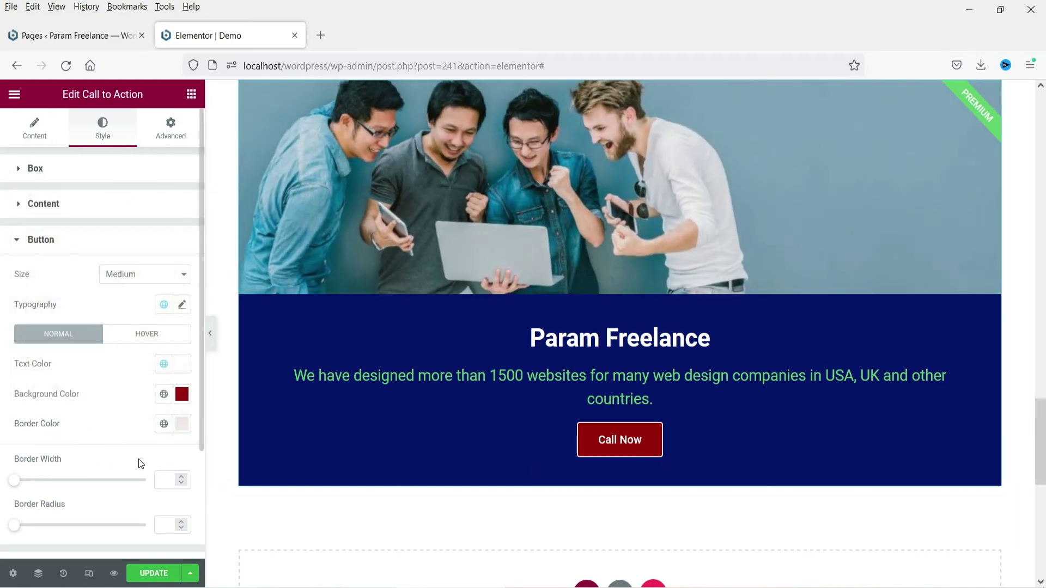
scroll(99, 430, "down", 2)
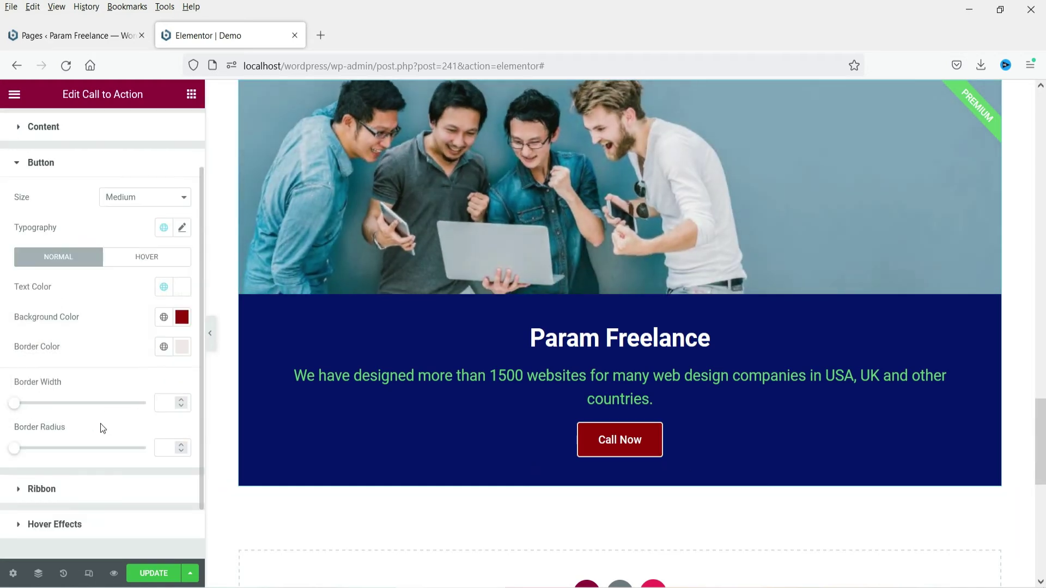
left_click(165, 444)
type("10")
Give the PREMIUM ribbon a deep magenta #8E094C background
left_click(83, 484)
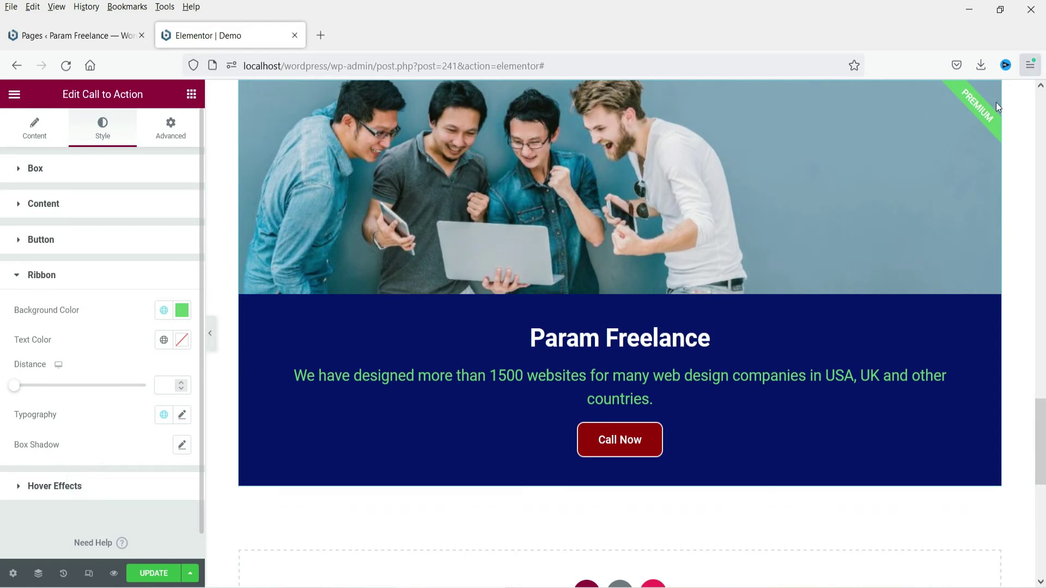
left_click(163, 310)
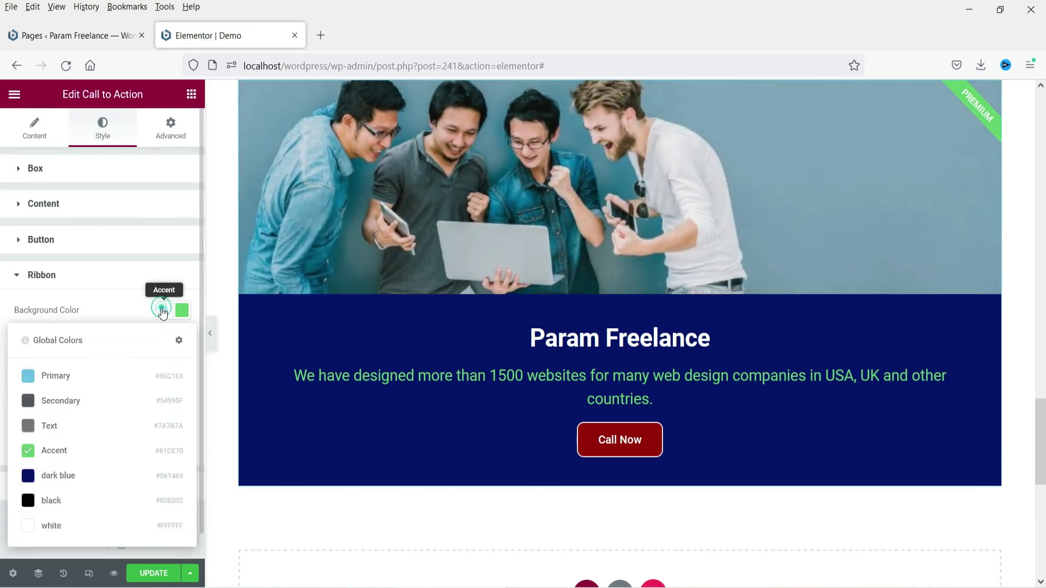
left_click(182, 310)
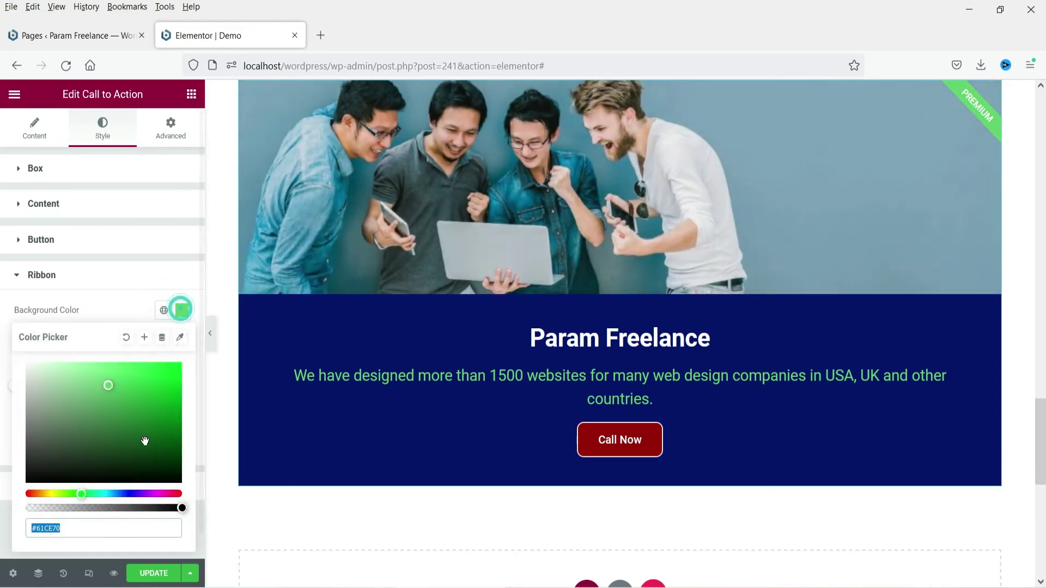
left_click(169, 493)
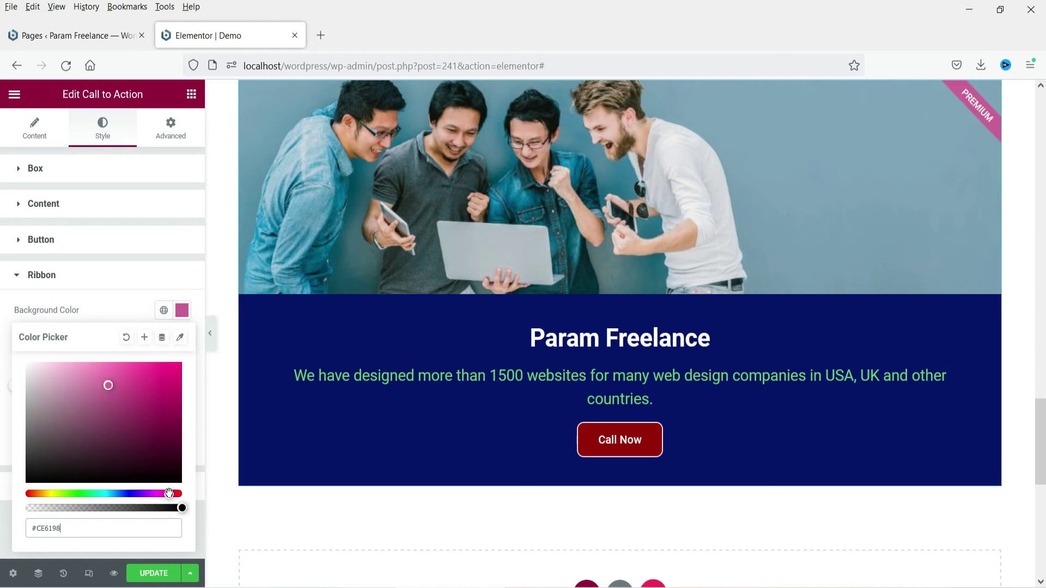
left_click(163, 407)
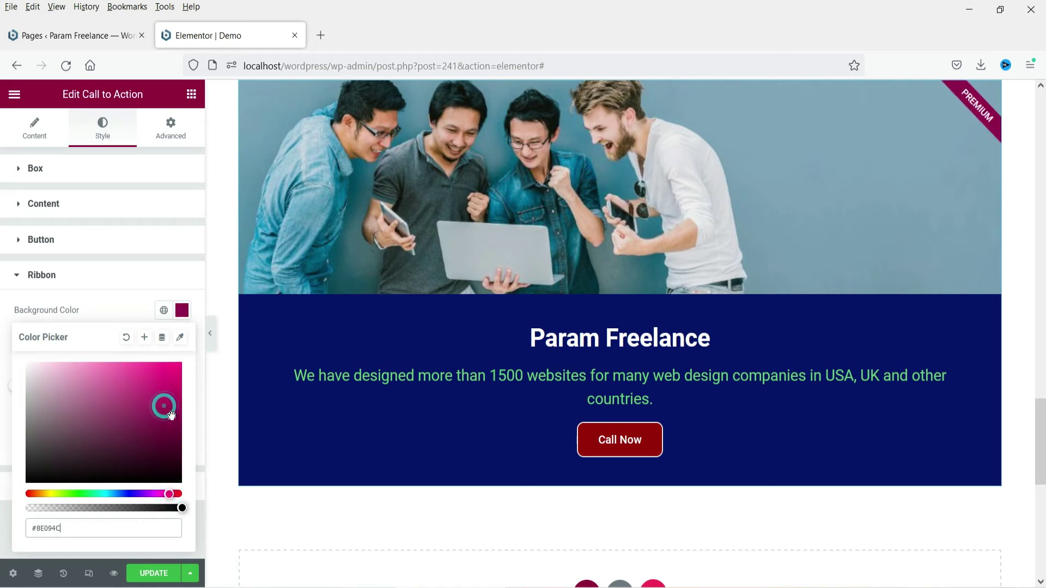
left_click(127, 268)
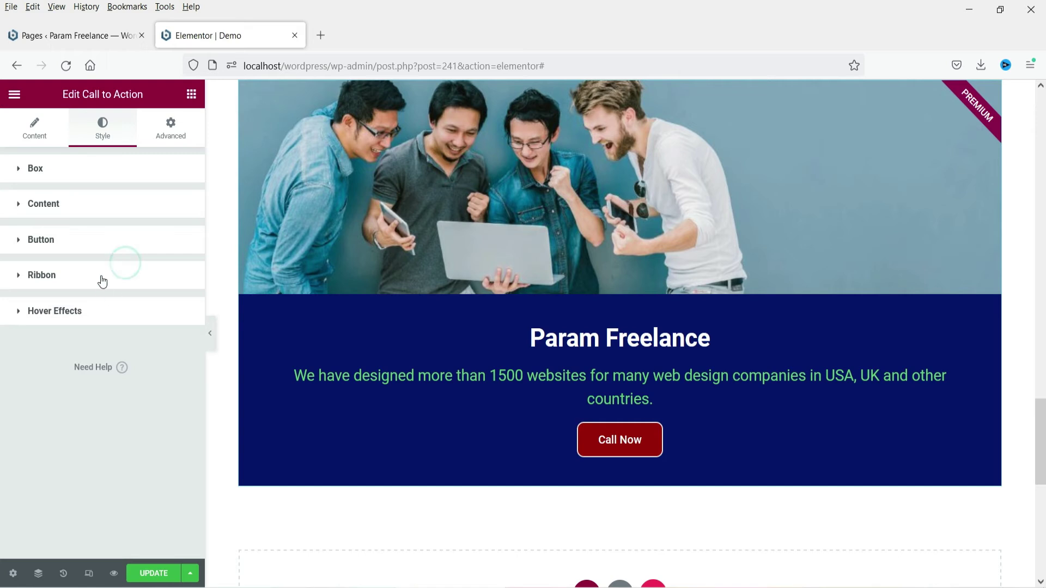
Set the ribbon's distance from the corner to 36
left_click(101, 275)
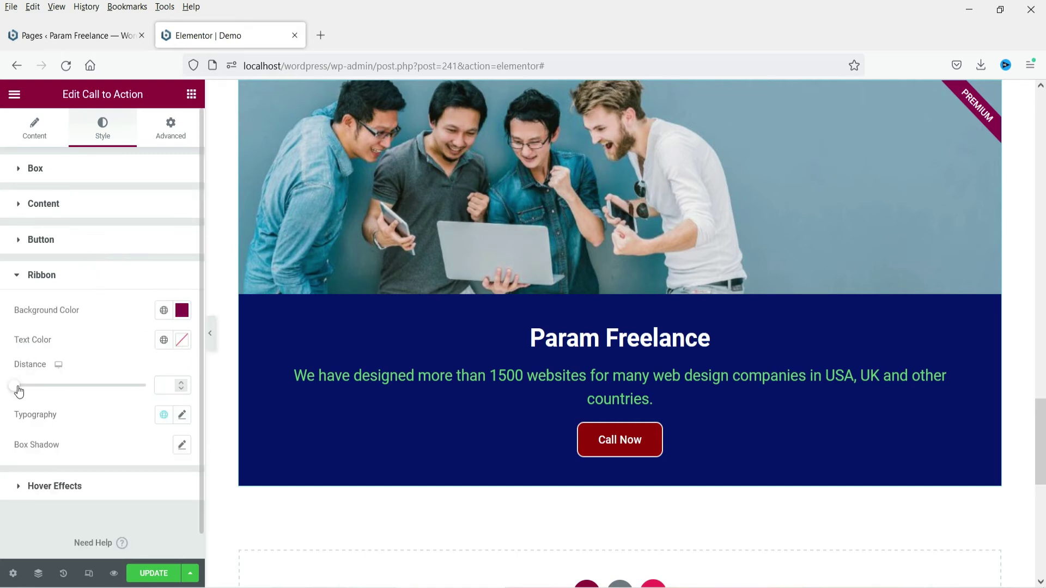
left_click_drag(30, 391, 109, 387)
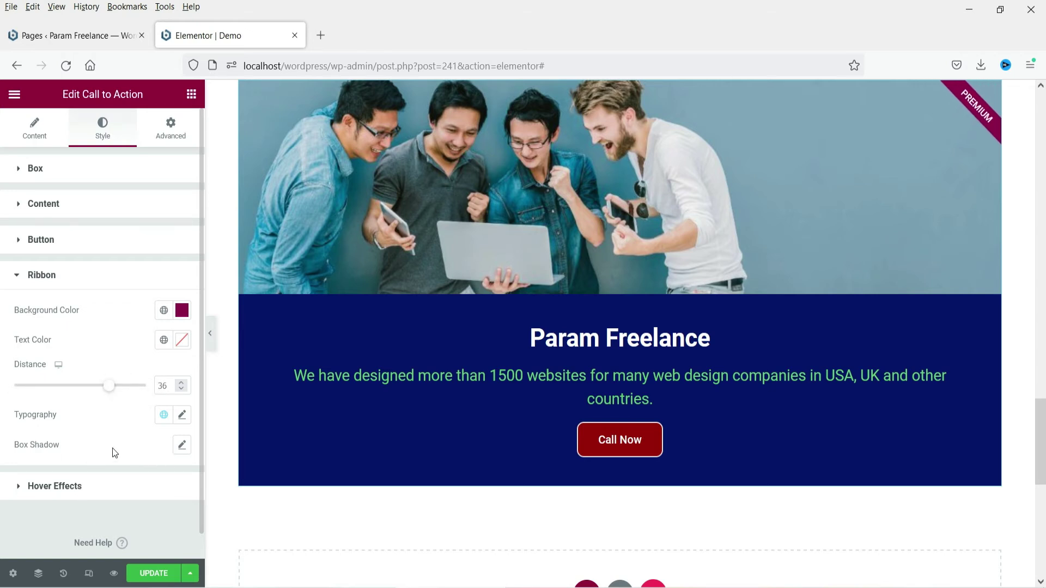
left_click(115, 489)
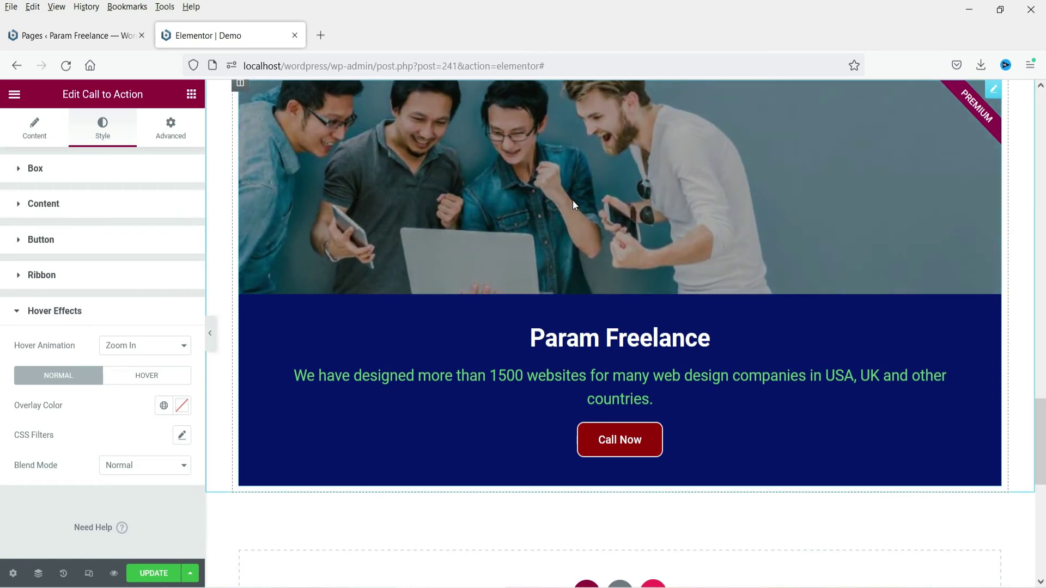
left_click(146, 347)
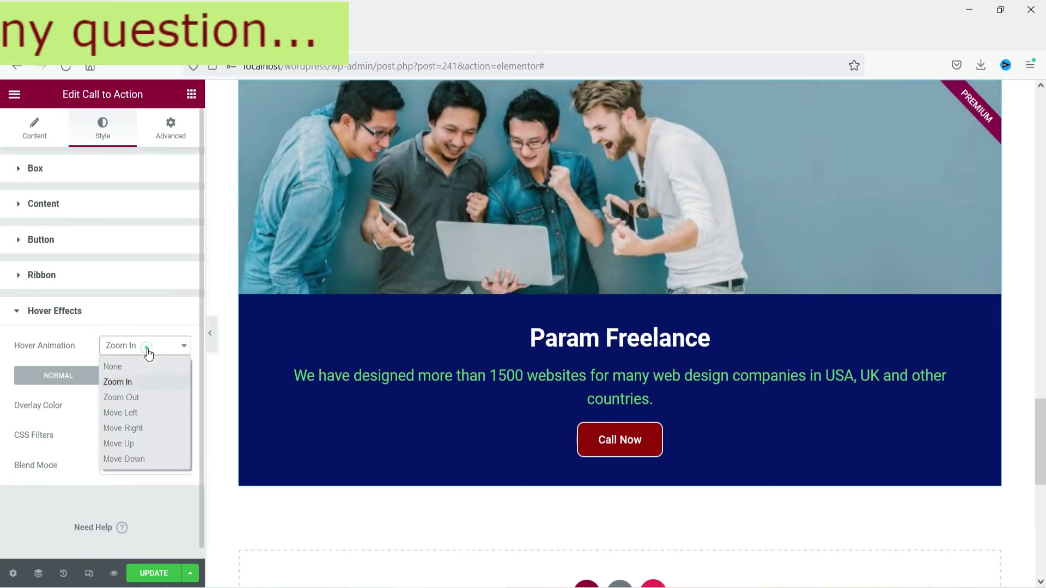
left_click(145, 402)
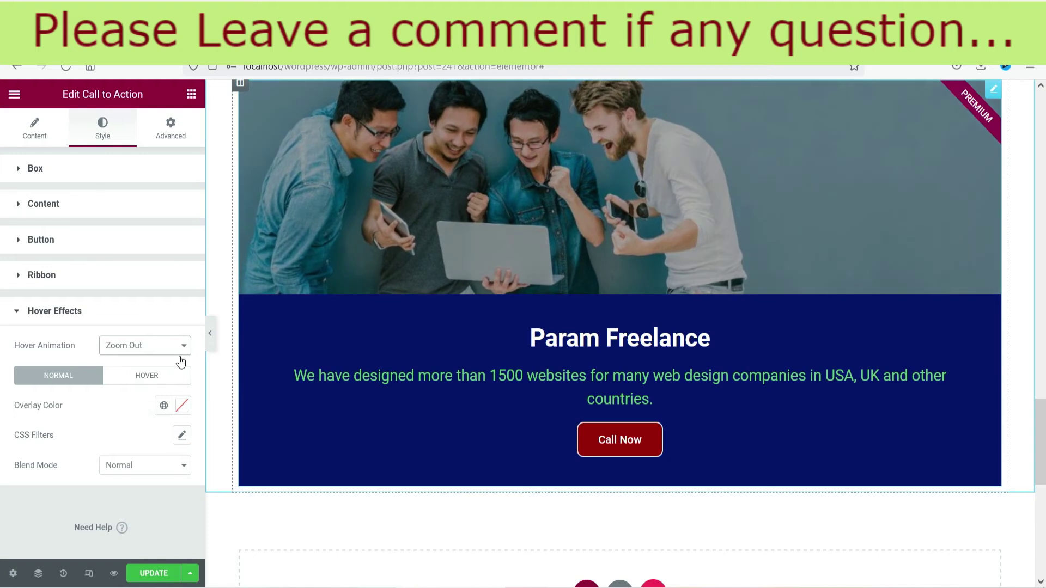
left_click(145, 345)
left_click(125, 410)
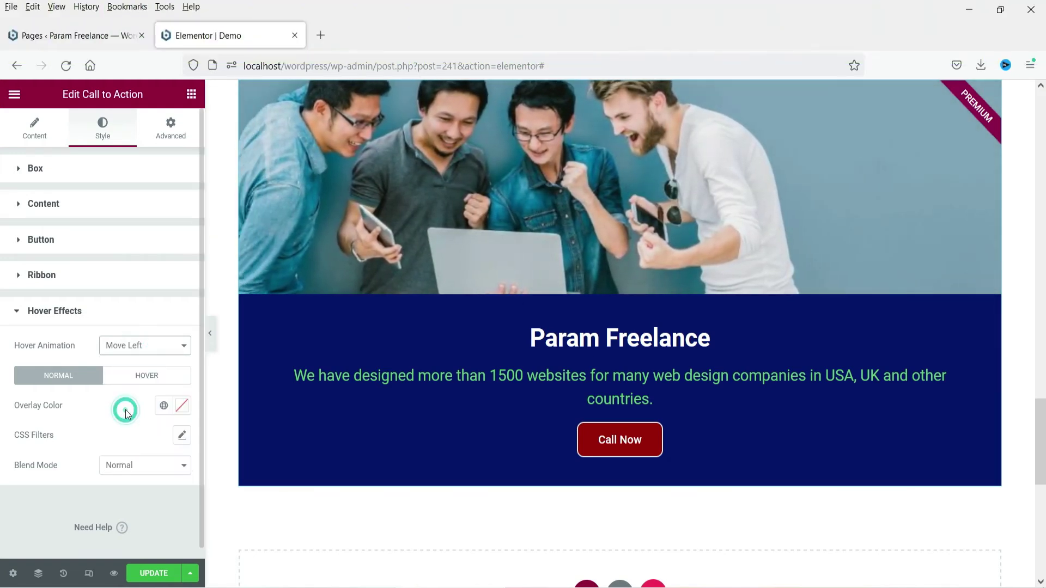
left_click(145, 345)
left_click(131, 428)
left_click(155, 349)
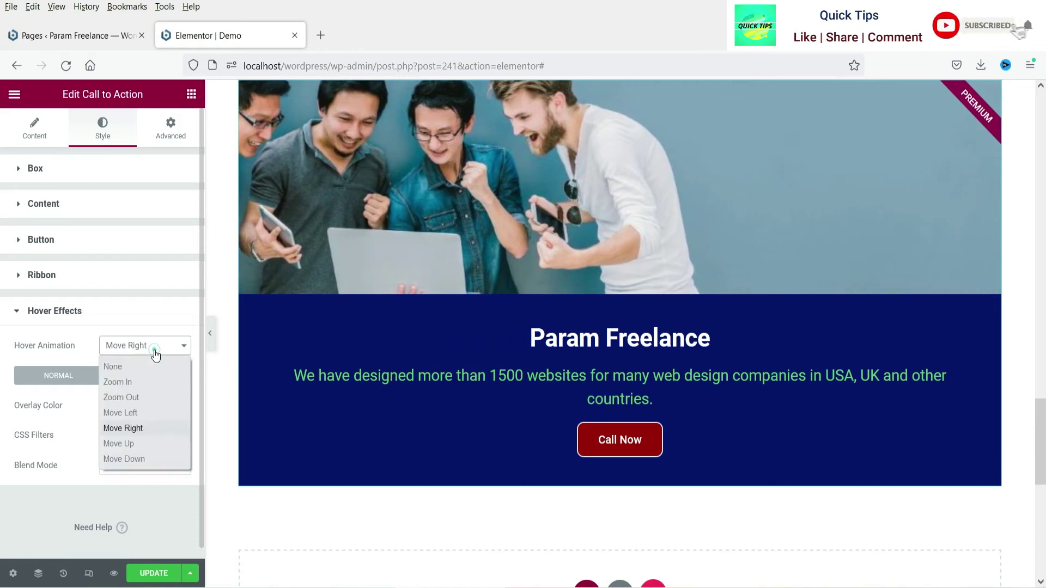
left_click(131, 444)
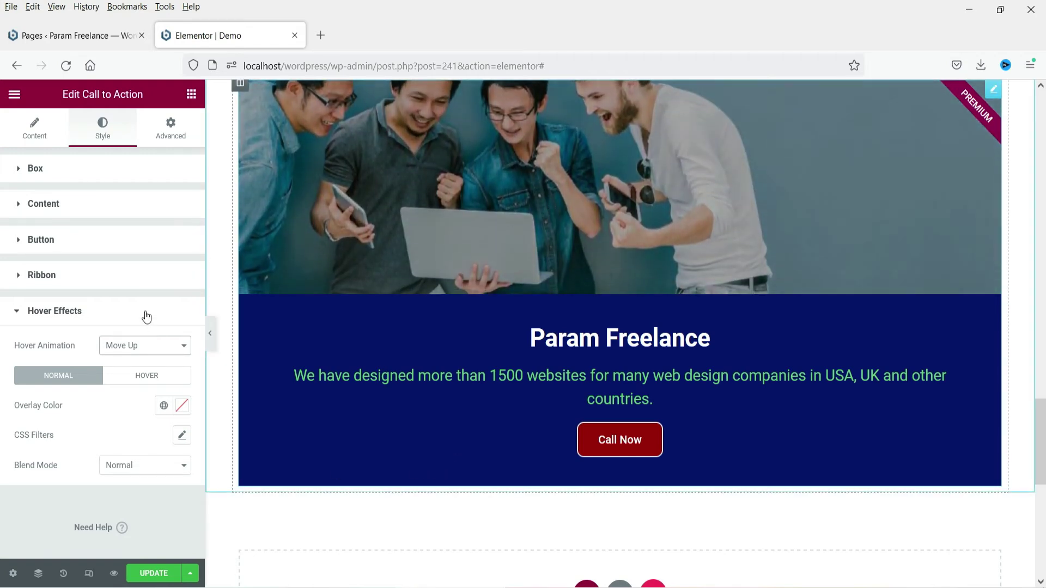
left_click(135, 345)
left_click(123, 458)
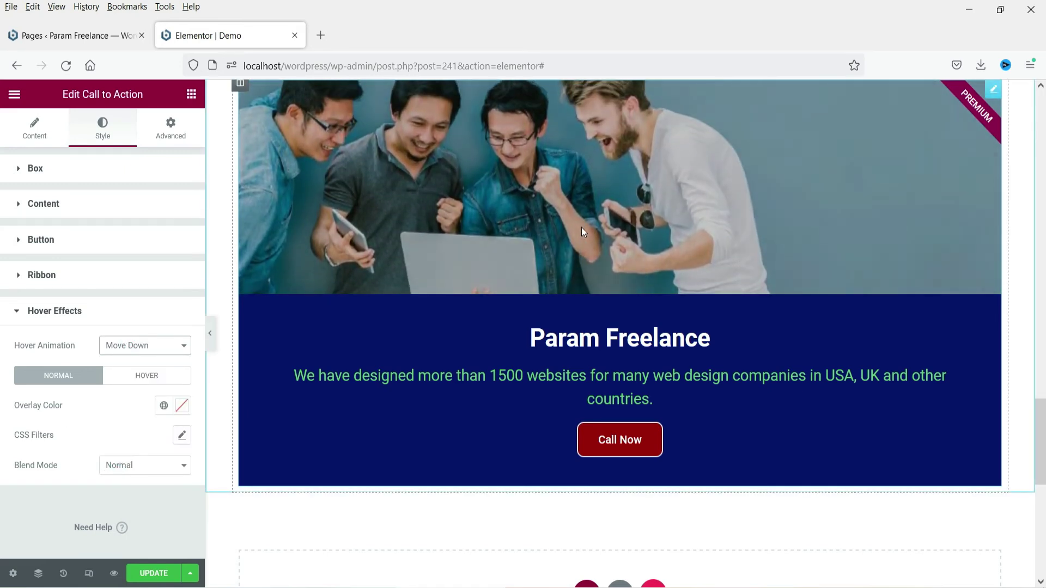
left_click(131, 344)
left_click(136, 383)
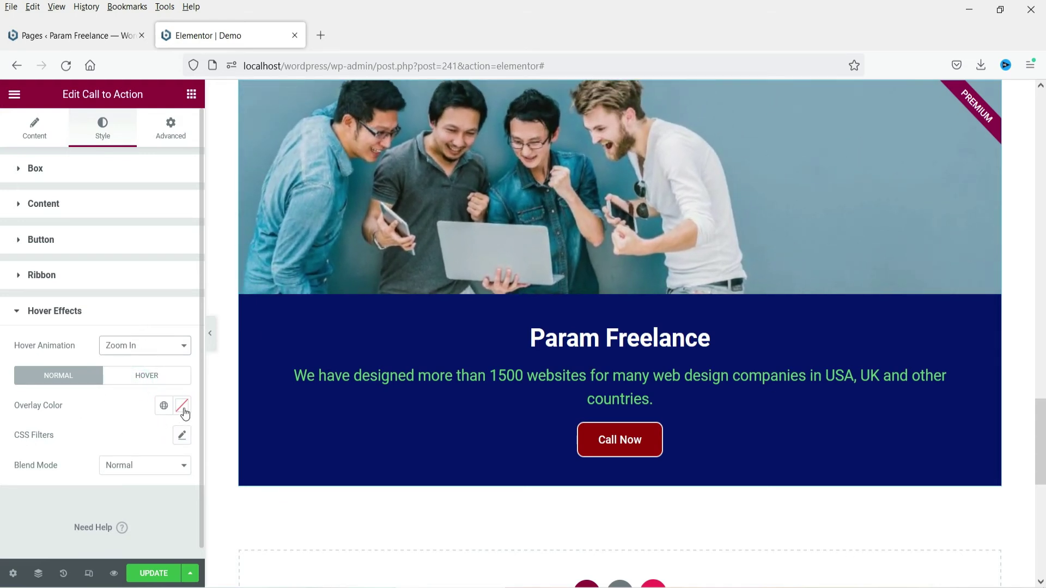
Give the image overlay a semi-transparent yellow-green colour, #ECF74552, starting from global black
left_click(163, 405)
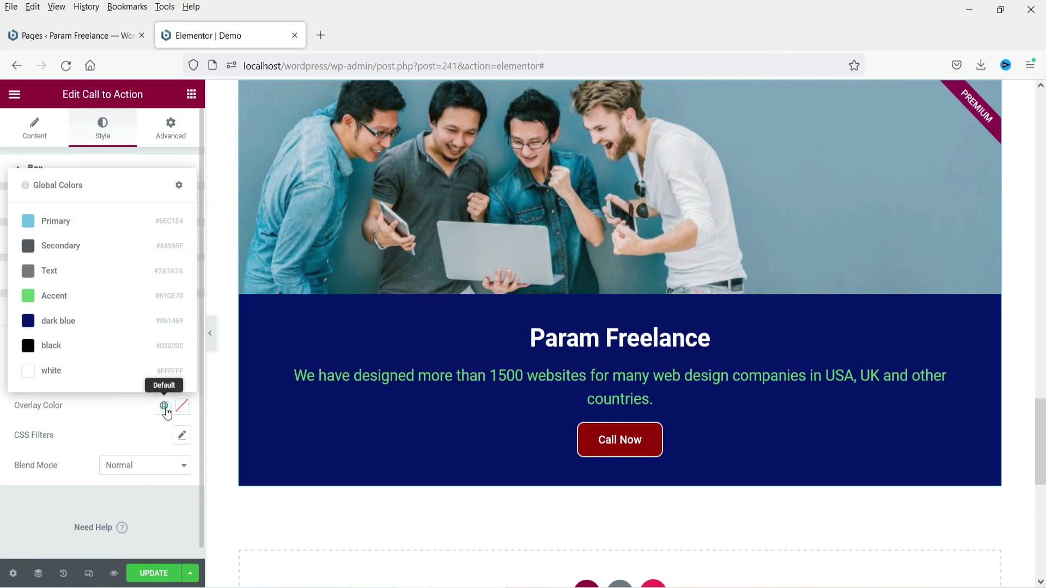
left_click(65, 346)
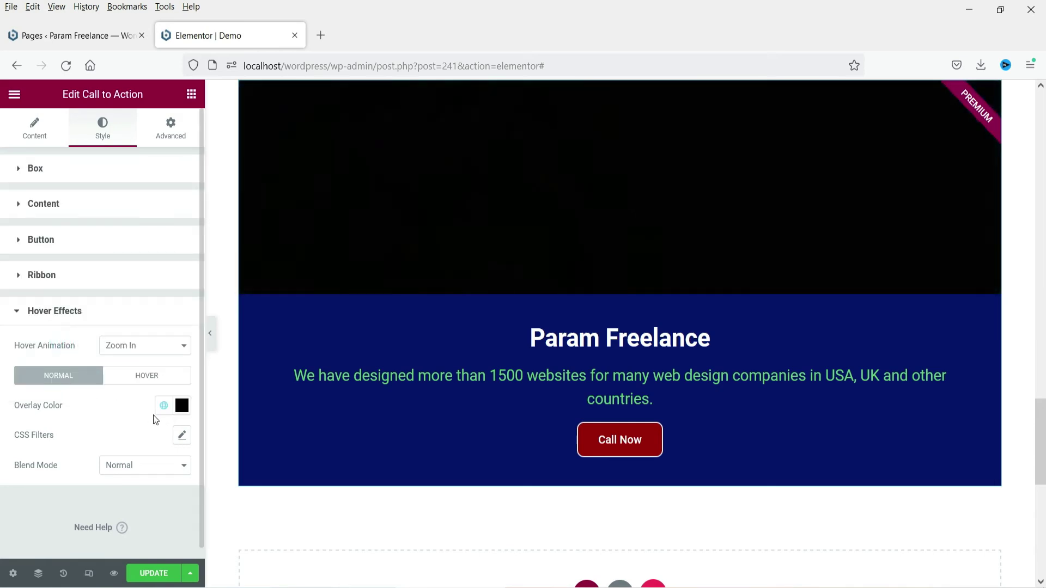
left_click(181, 406)
left_click_drag(180, 348, 116, 348)
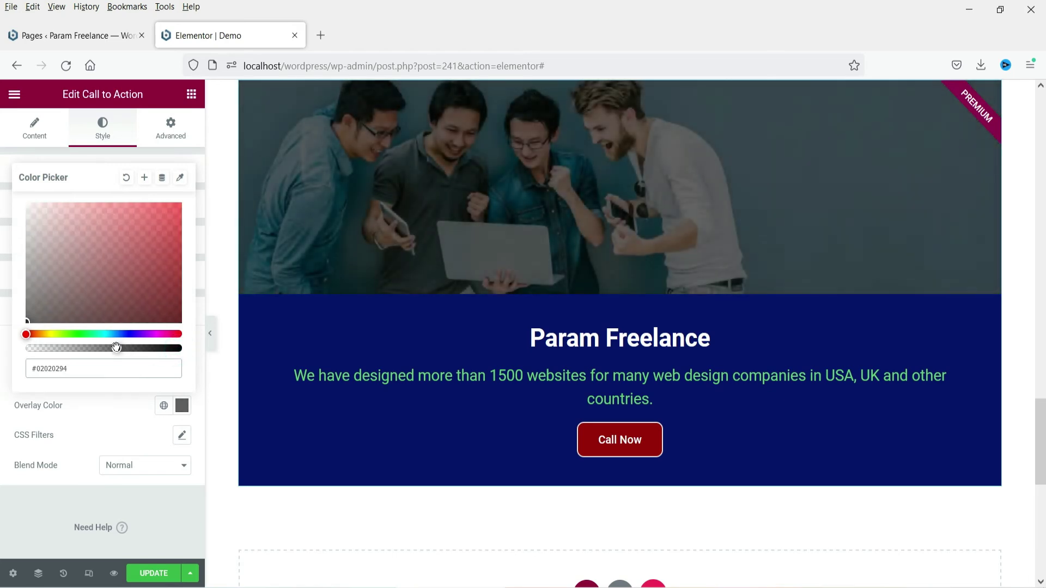
left_click(171, 237)
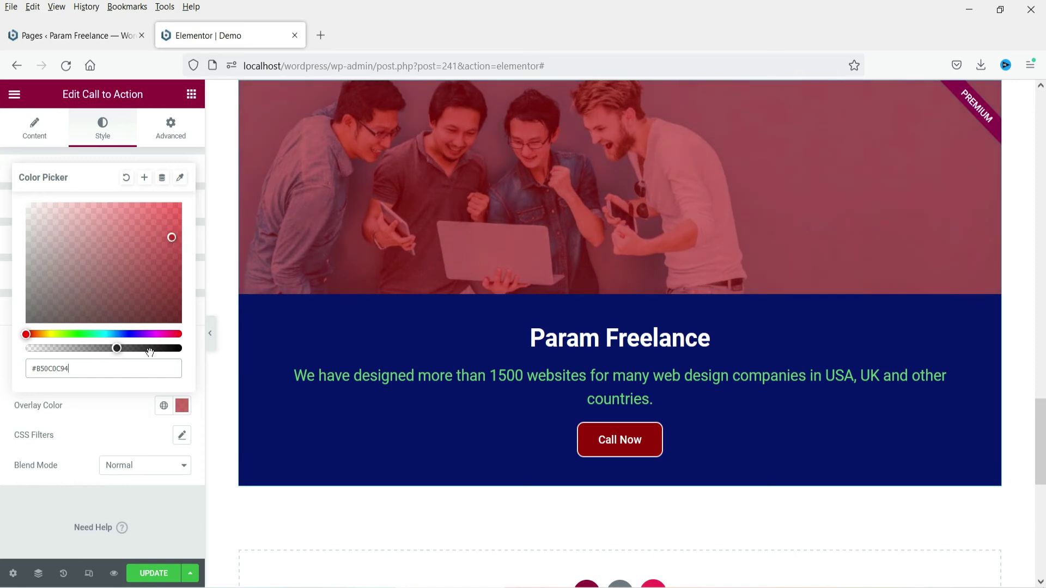
left_click(81, 333)
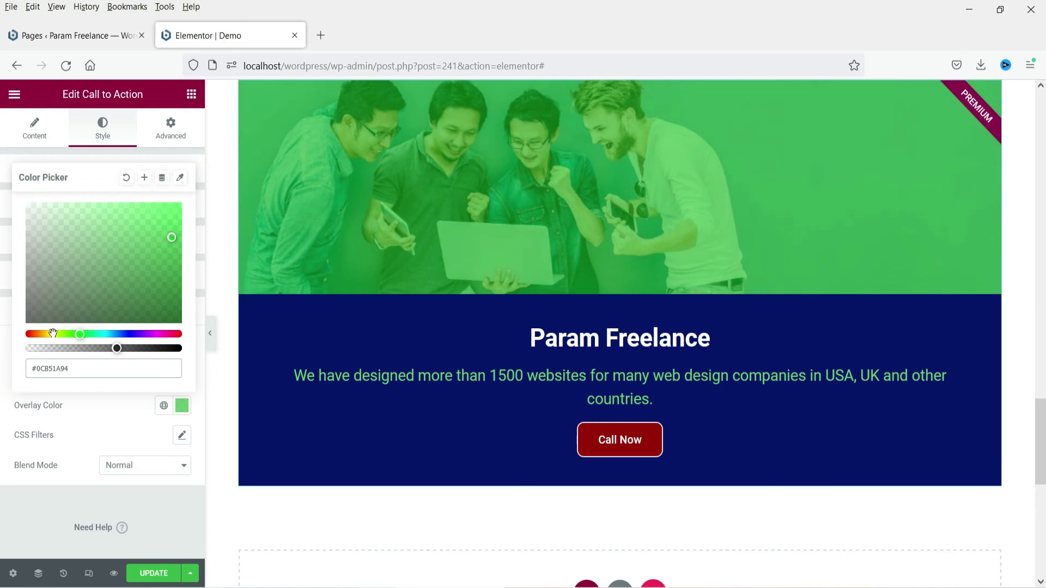
left_click(53, 335)
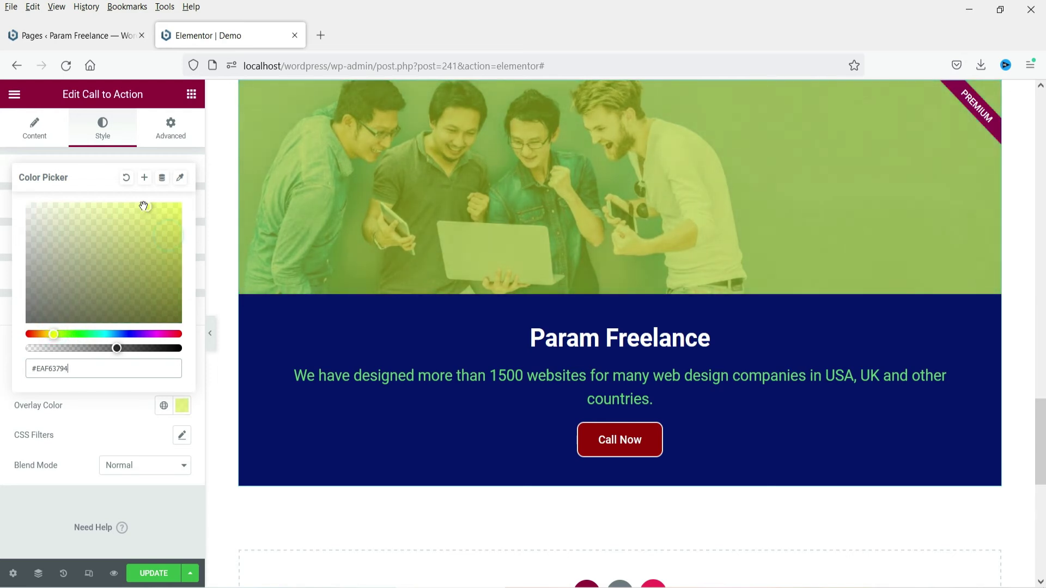
left_click_drag(104, 350, 83, 347)
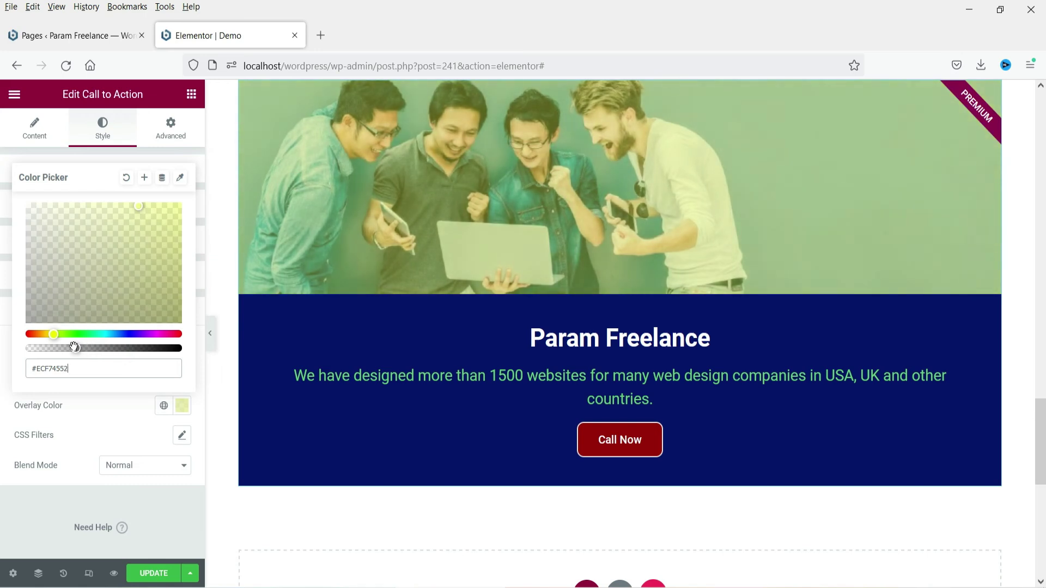
left_click(112, 445)
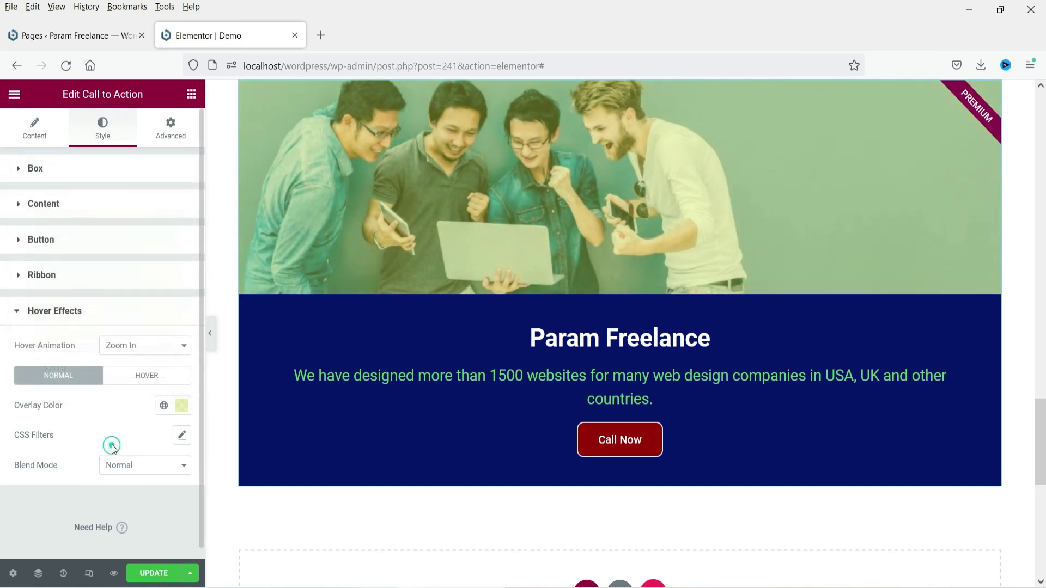
Leave the CSS filters unchanged and keep the overlay blend mode at Normal
left_click(180, 436)
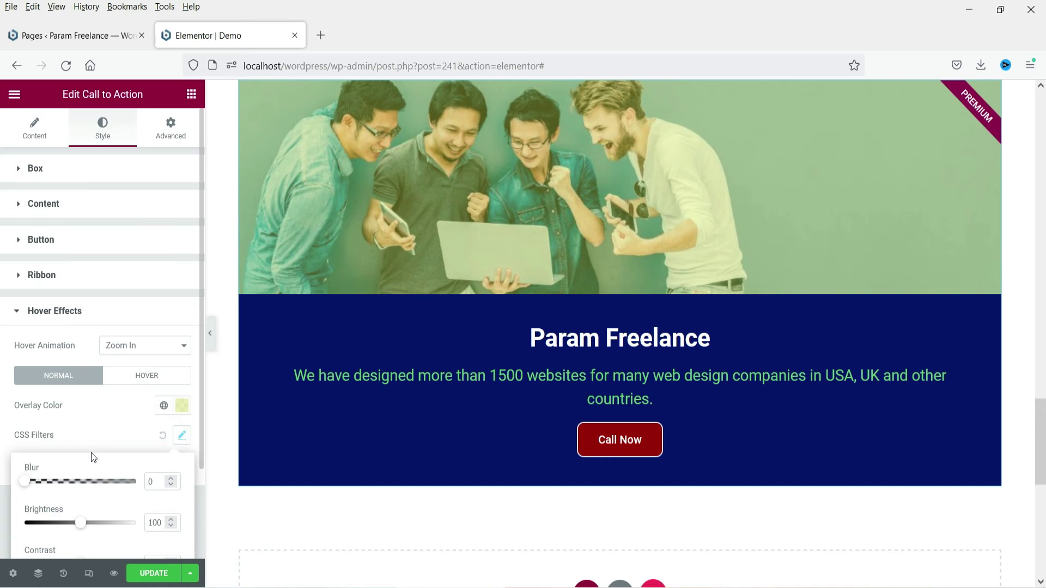
left_click(102, 431)
left_click(130, 472)
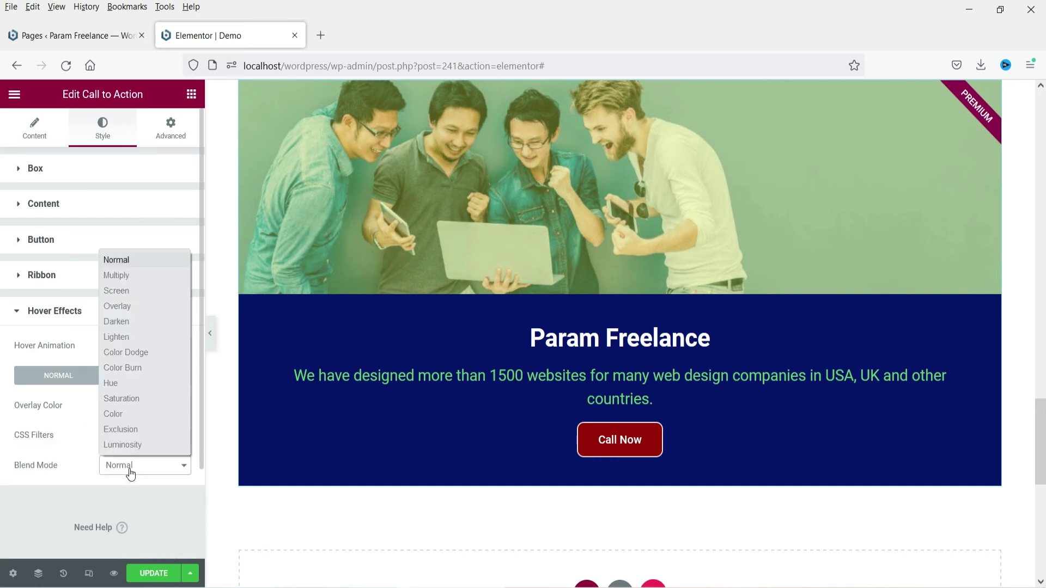
left_click(50, 465)
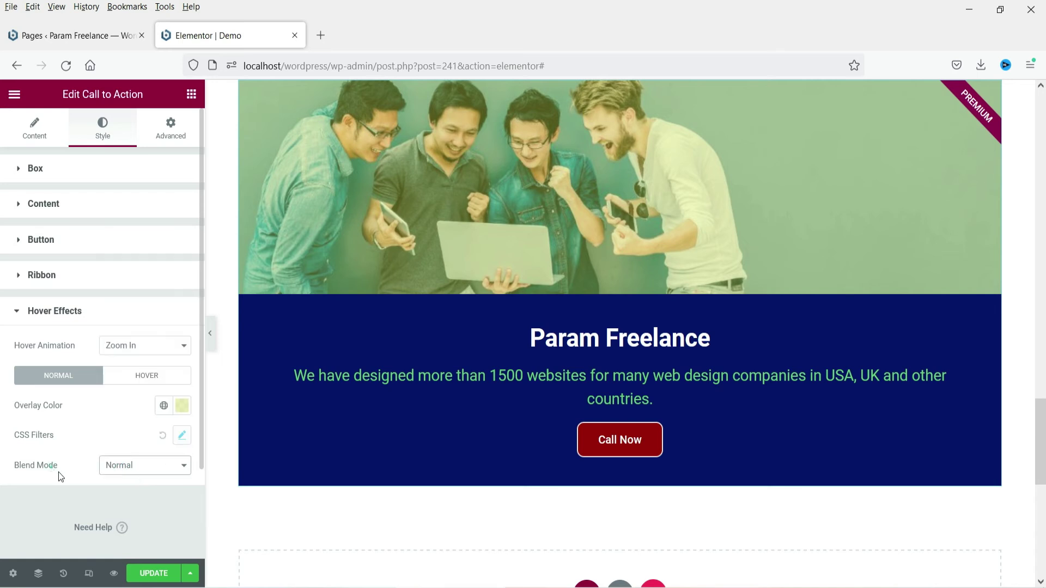
left_click(73, 313)
In Advanced settings, give the call-to-action widget a solid 1 px border
left_click(165, 136)
scroll(52, 308, "down", 4)
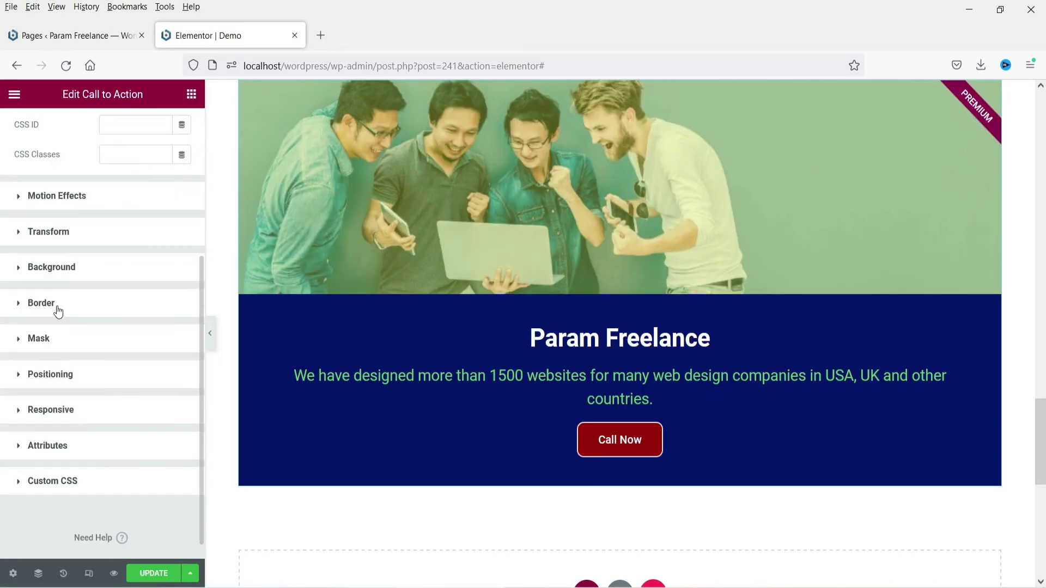
left_click(58, 311)
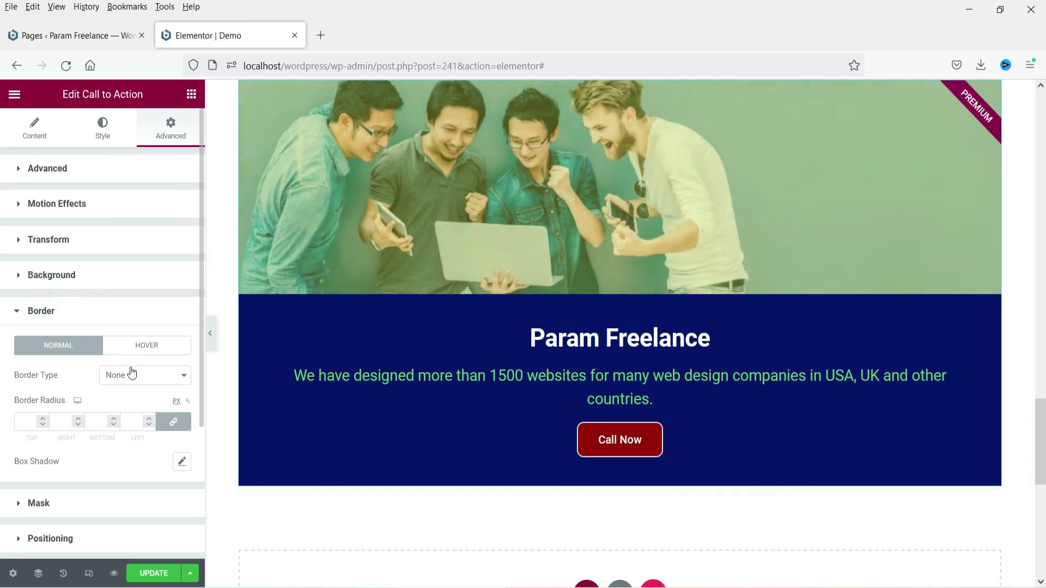
left_click(144, 384)
left_click(136, 410)
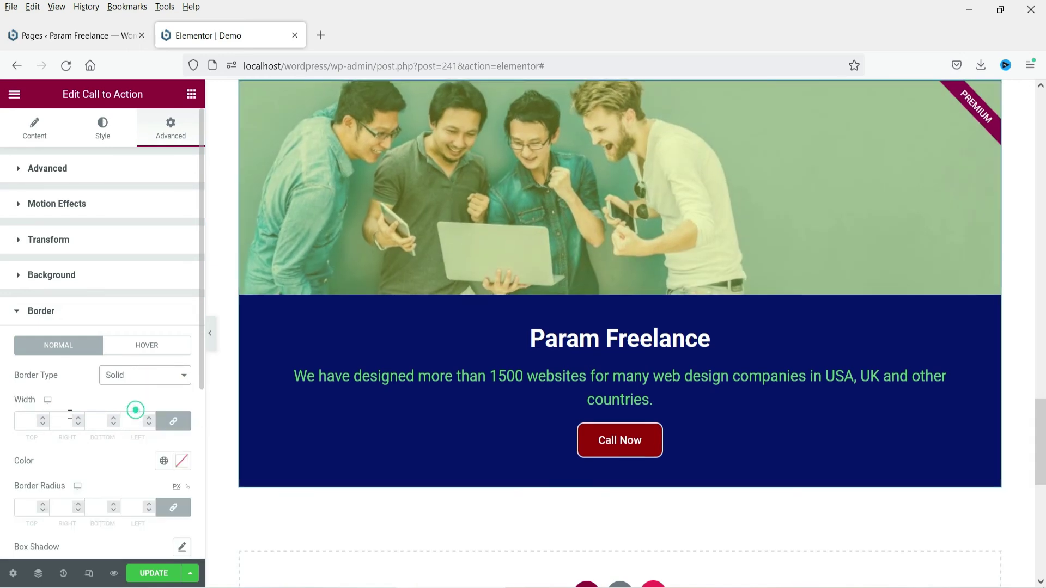
left_click(48, 418)
Hide the editing panel to preview the bordered block, then restore the panel
left_click(210, 333)
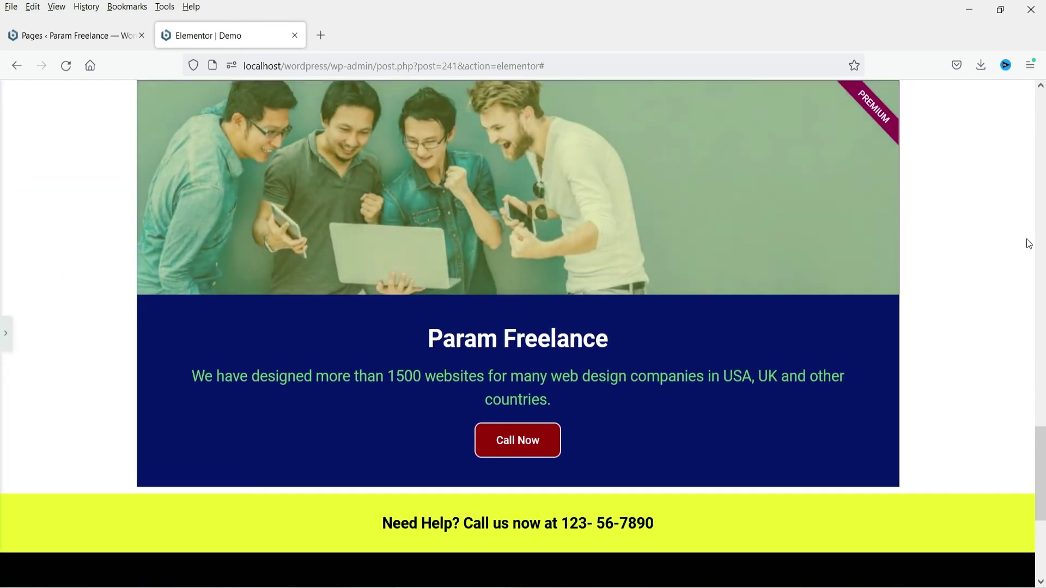
left_click(5, 344)
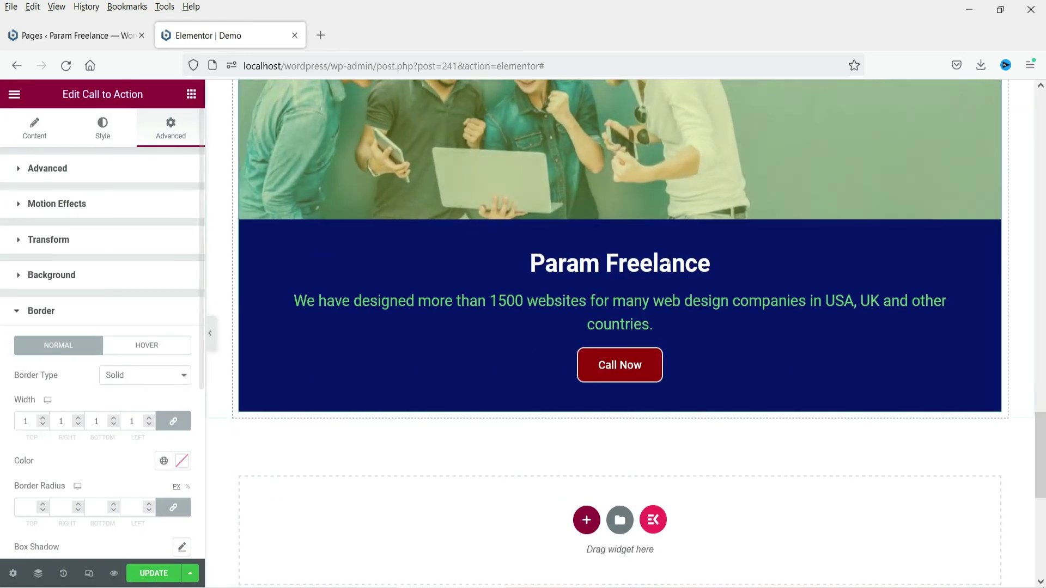
scroll(525, 336, "up", 3)
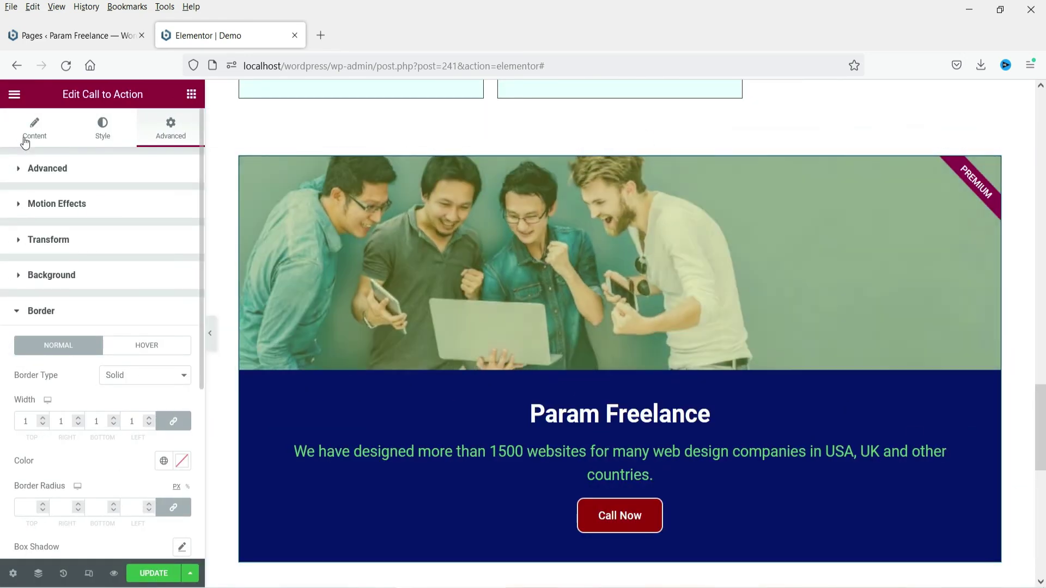
Add a single-column section below the Call to Action
left_click(30, 130)
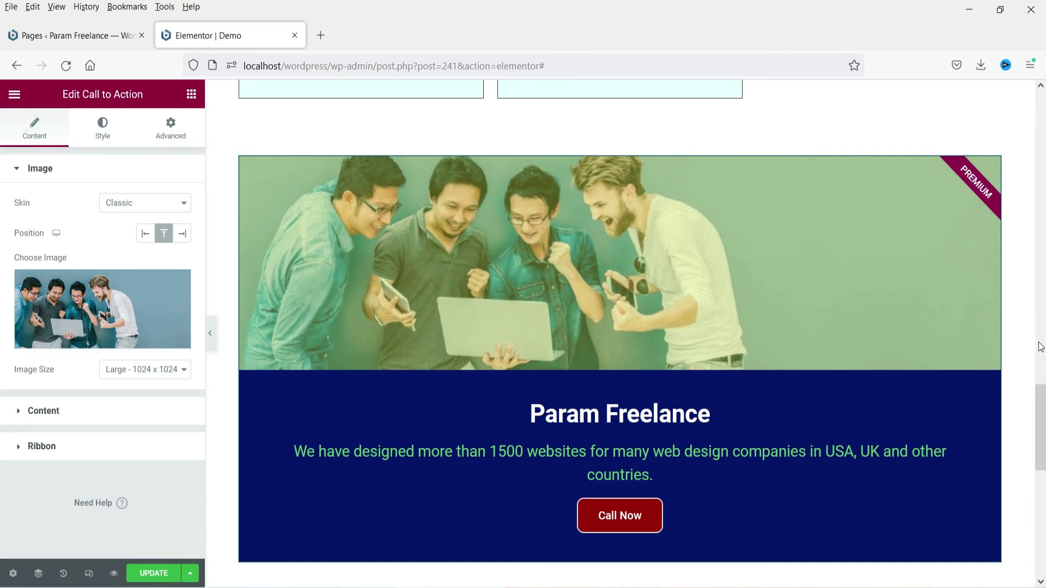
scroll(1043, 341, "down", 2)
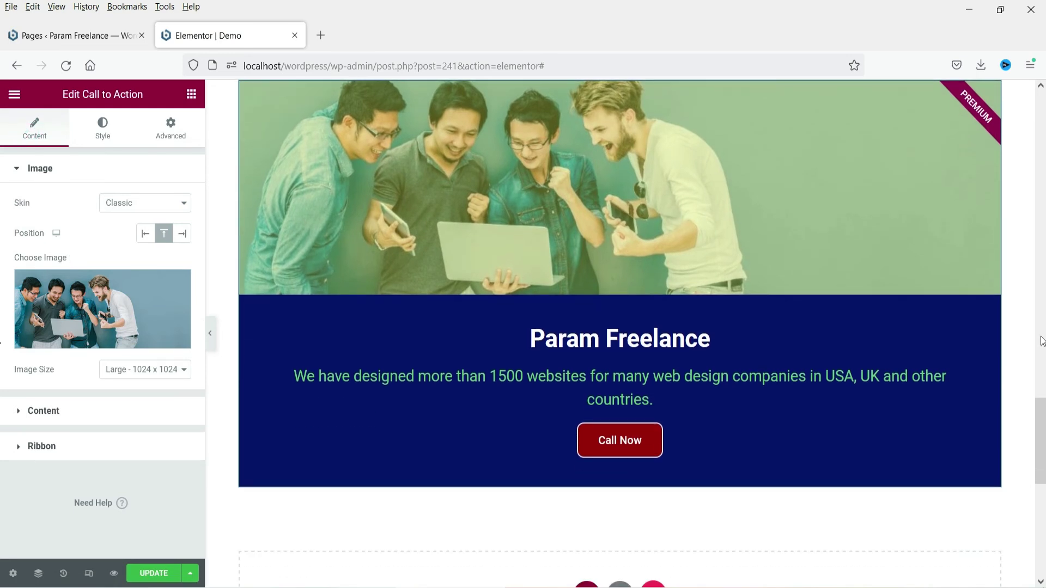
scroll(1042, 341, "up", 2)
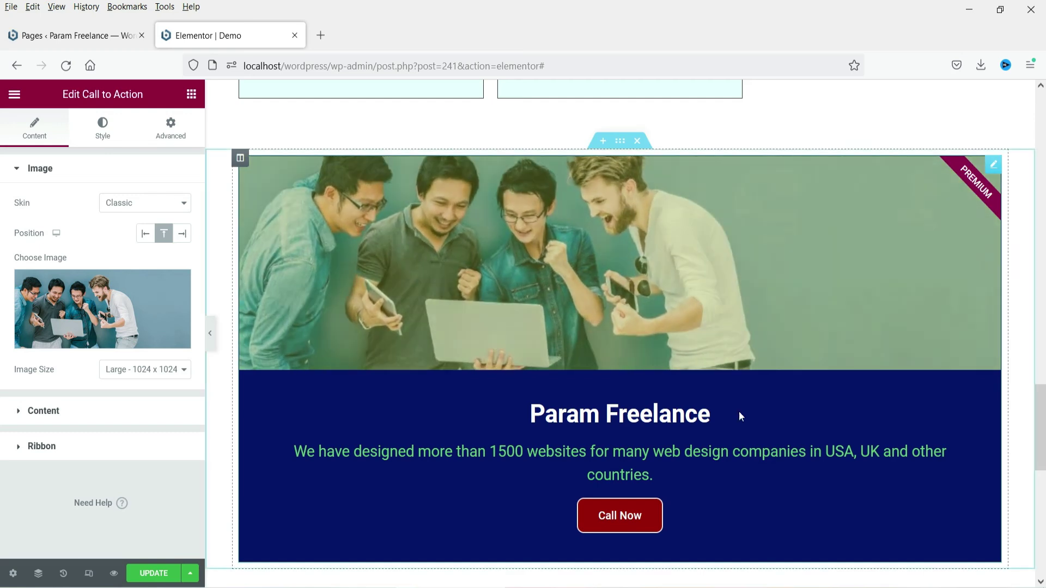
scroll(739, 417, "down", 4)
left_click(592, 521)
left_click(427, 555)
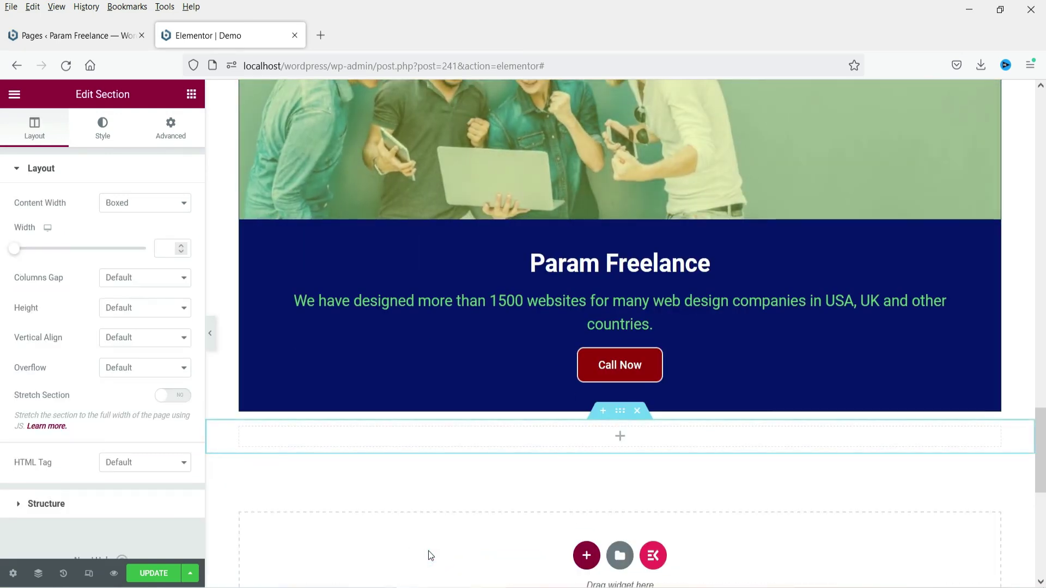
Copy the Call to Action widget and paste it into the new empty column
scroll(1000, 188, "up", 4)
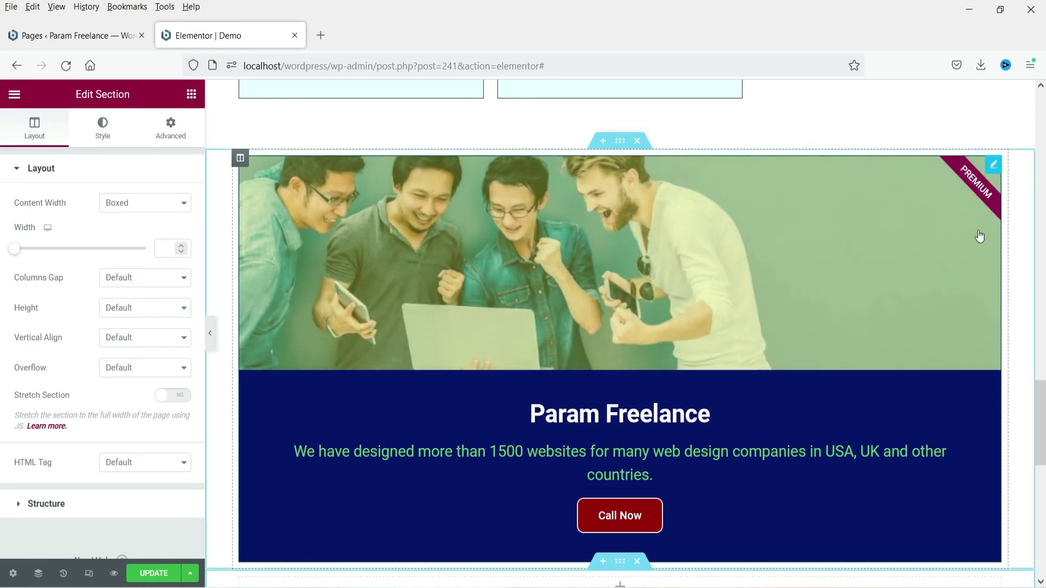
right_click(967, 165)
left_click(960, 228)
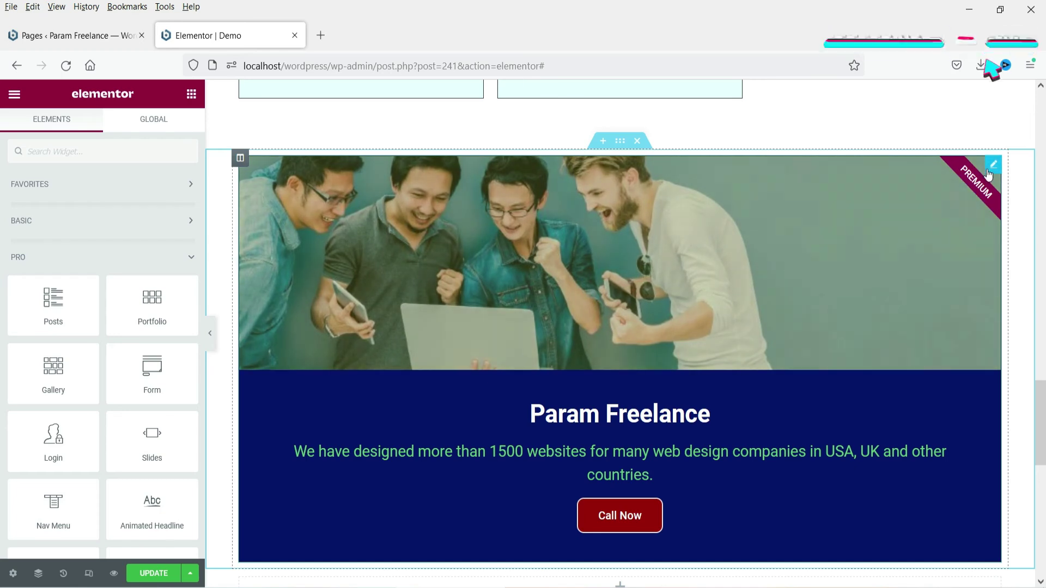
right_click(966, 170)
left_click(947, 232)
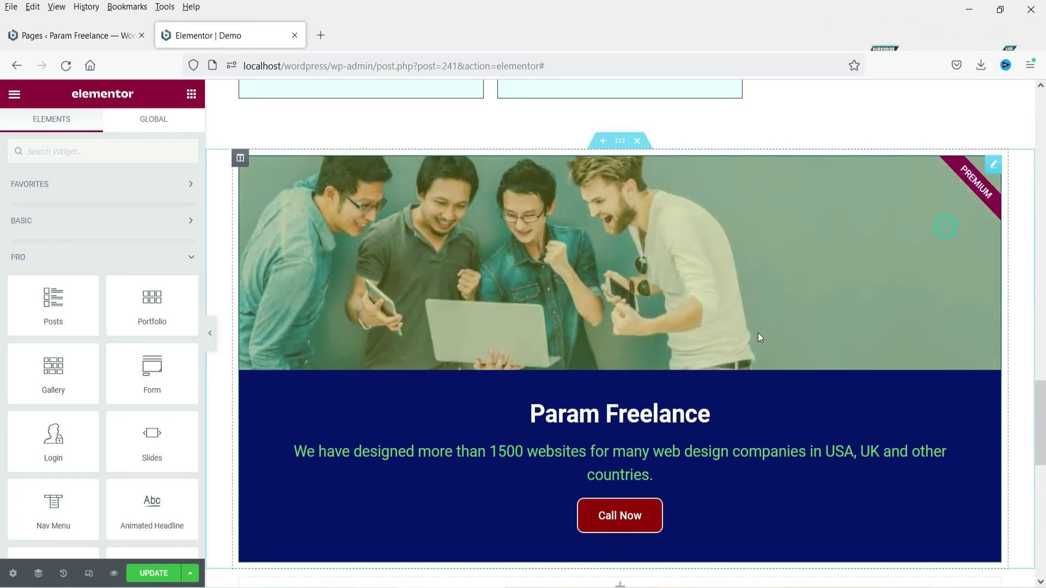
scroll(763, 335, "down", 5)
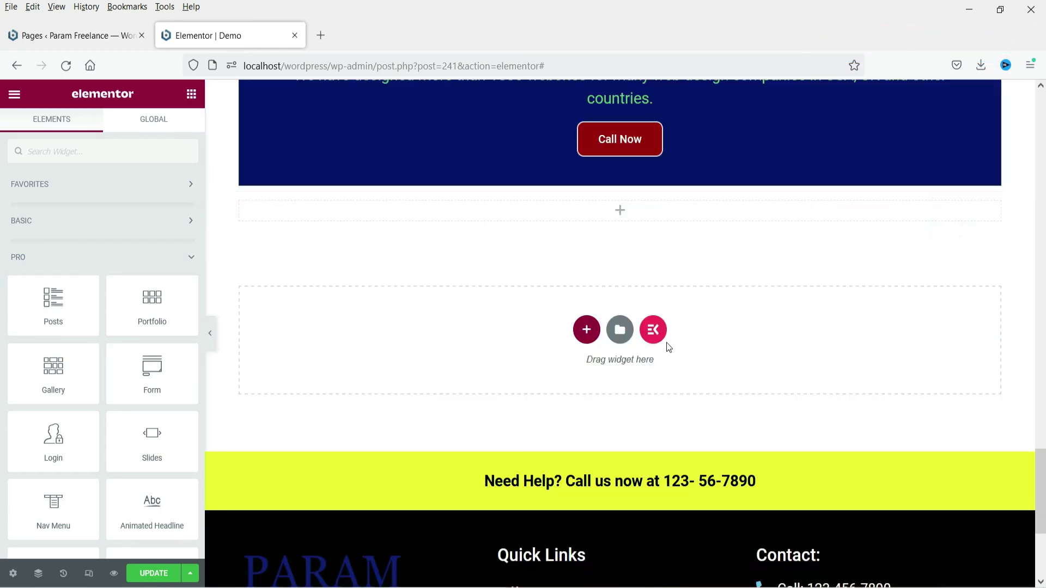
right_click(579, 218)
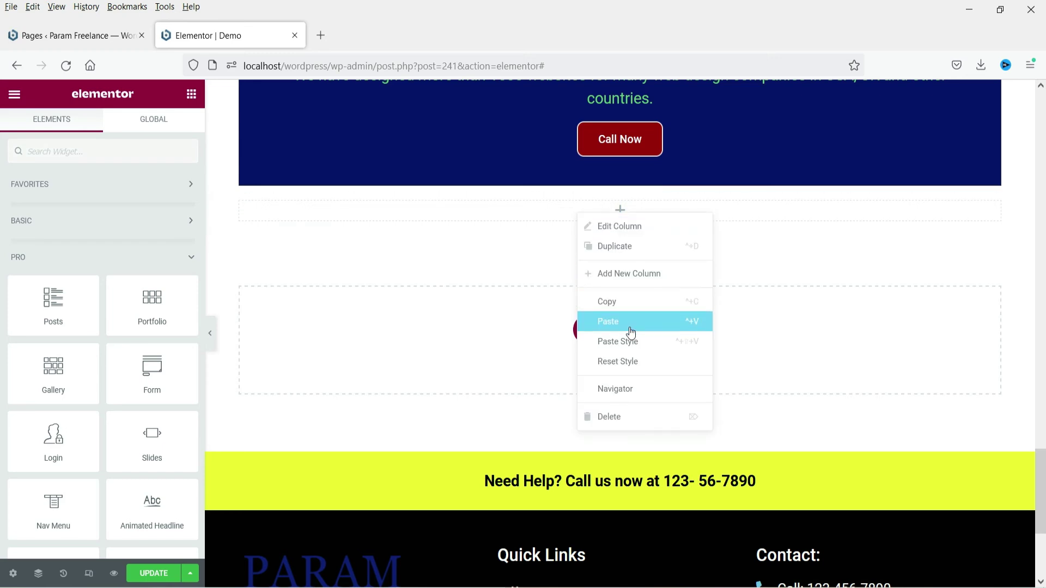
left_click(629, 327)
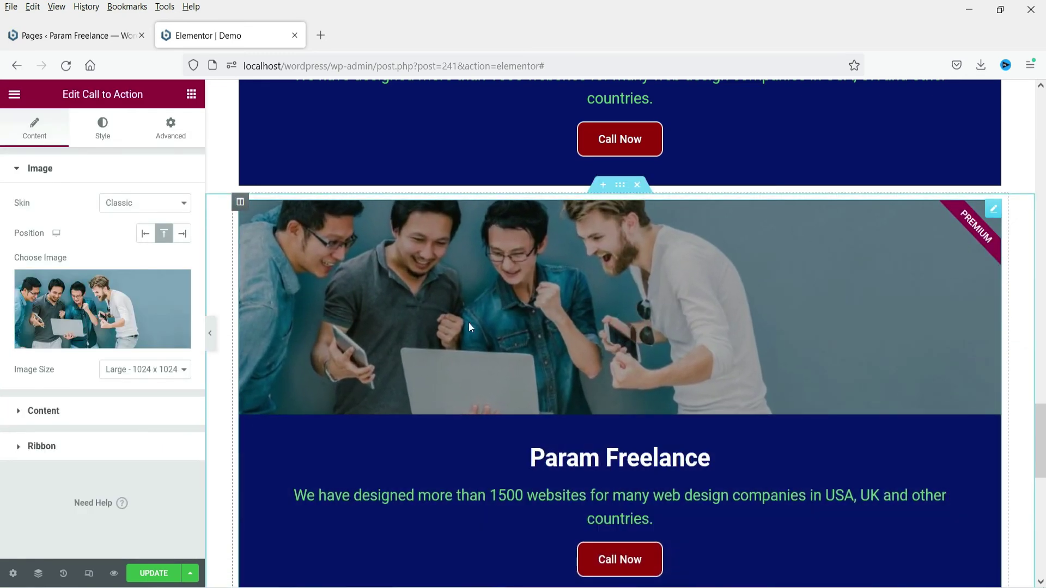
Set the copy's image position to Left, background to blue #4C64F3, and description text dark
left_click(145, 235)
left_click(102, 128)
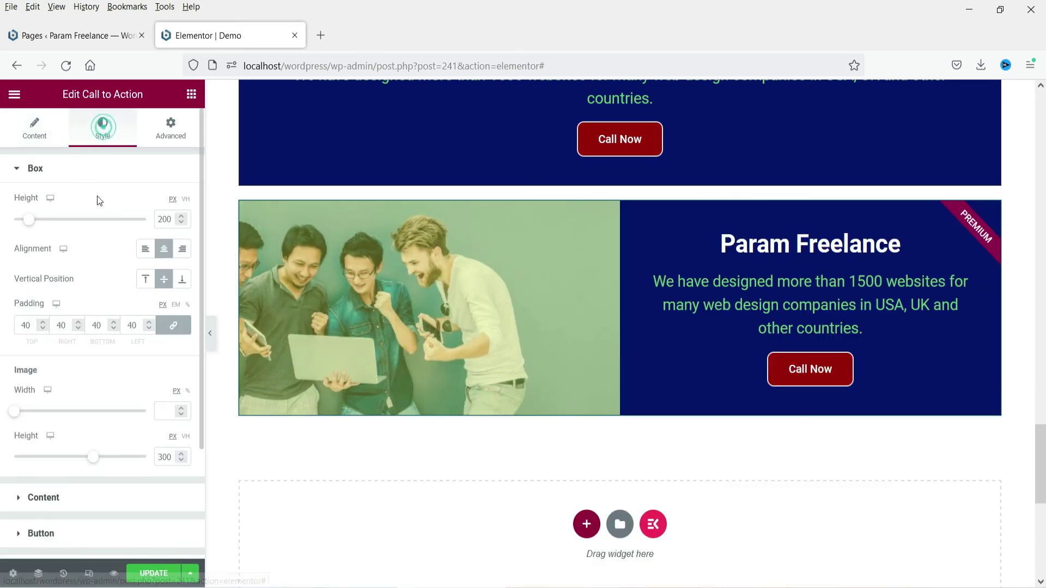
left_click(64, 500)
scroll(171, 274, "down", 4)
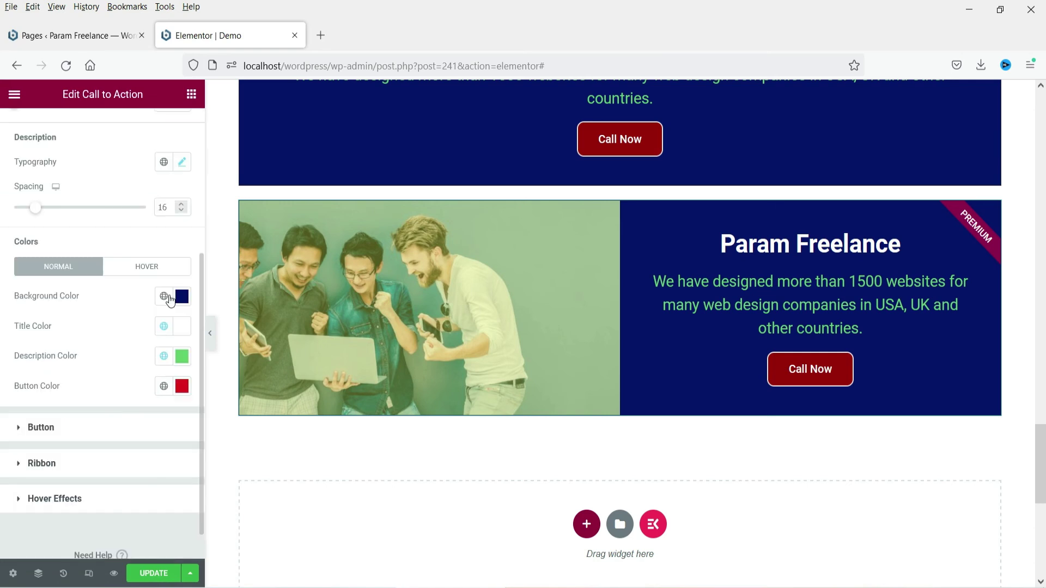
left_click(163, 296)
left_click(182, 296)
left_click_drag(140, 358, 132, 354)
left_click(182, 355)
left_click(147, 241)
left_click(103, 385)
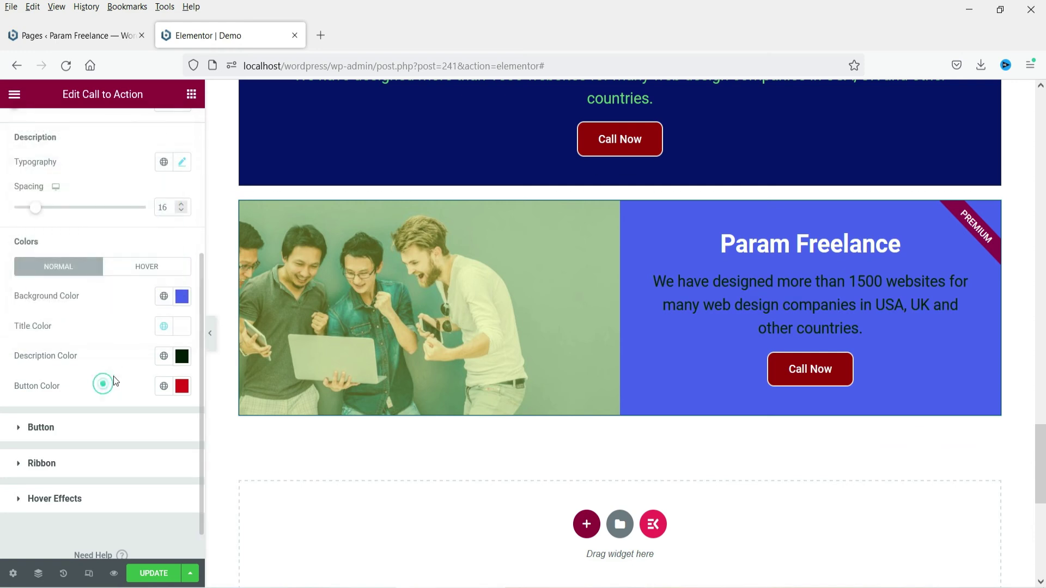
Add a single-column section below the blue Call to Action and select its column
left_click(586, 524)
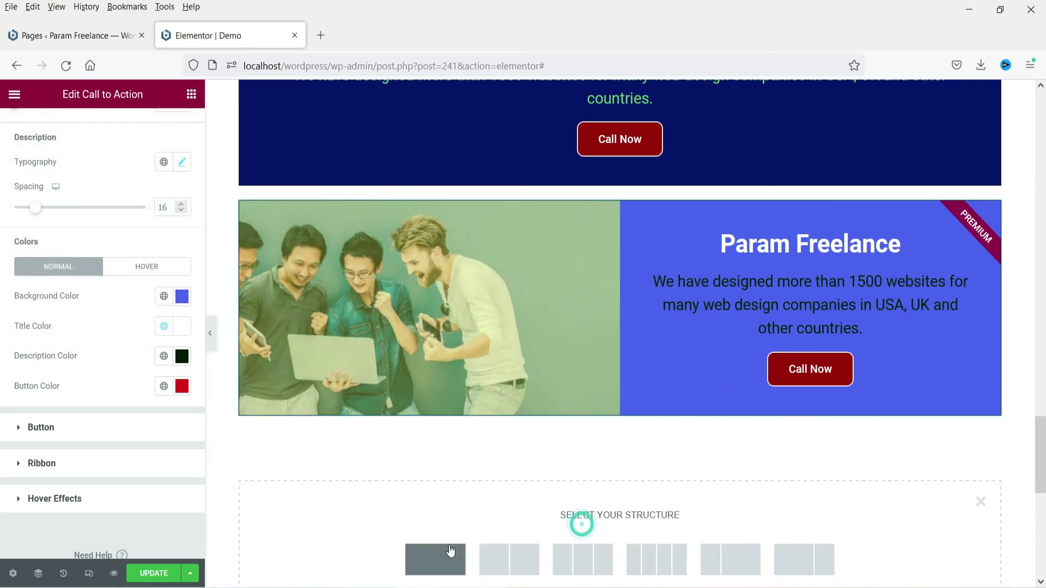
left_click(444, 554)
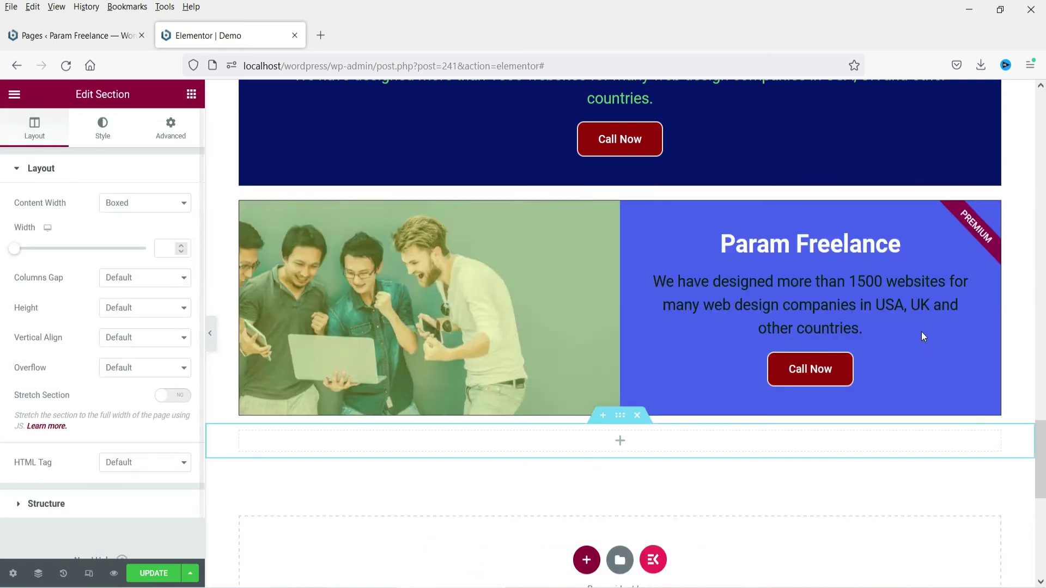
left_click(623, 443)
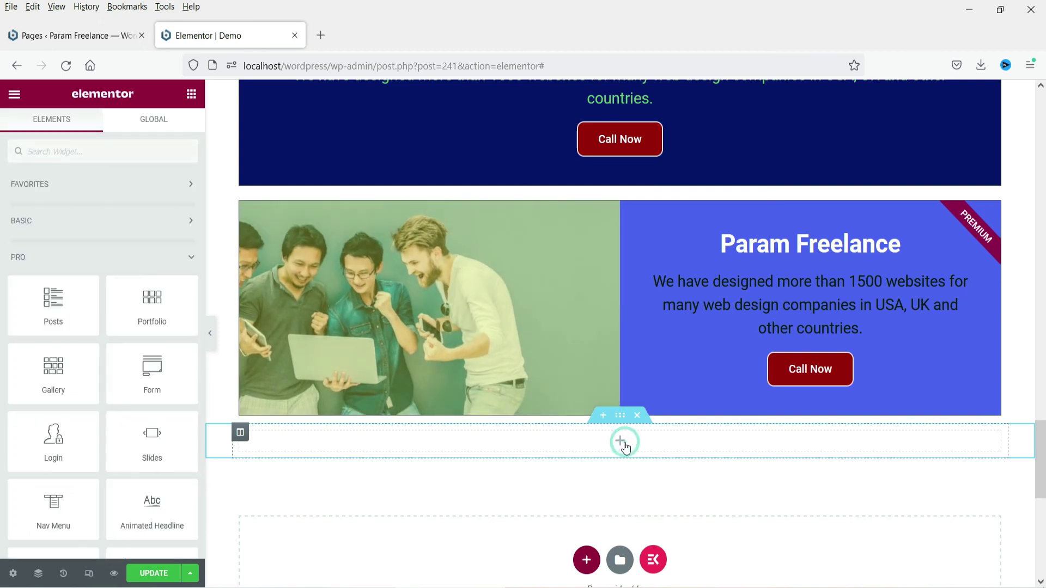
Paste a third Call to Action with image on the right and background #660866
right_click(624, 442)
left_click(684, 478)
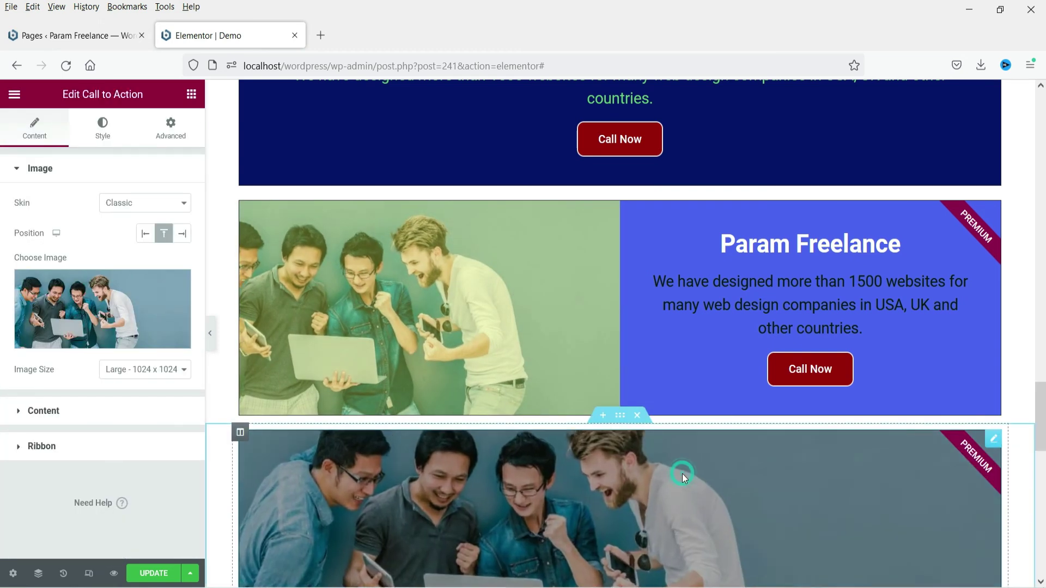
left_click(182, 234)
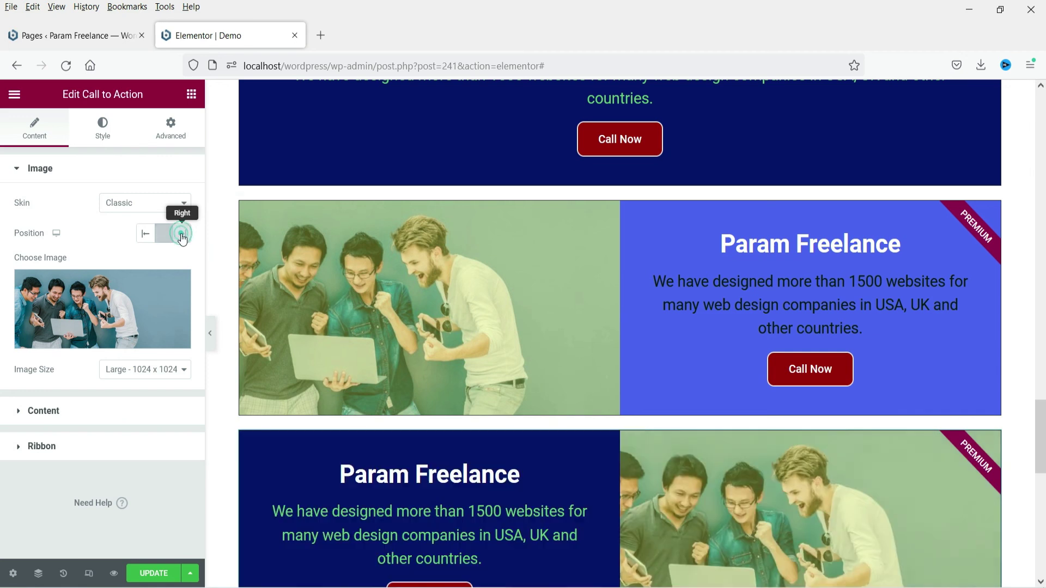
scroll(1041, 417, "down", 3)
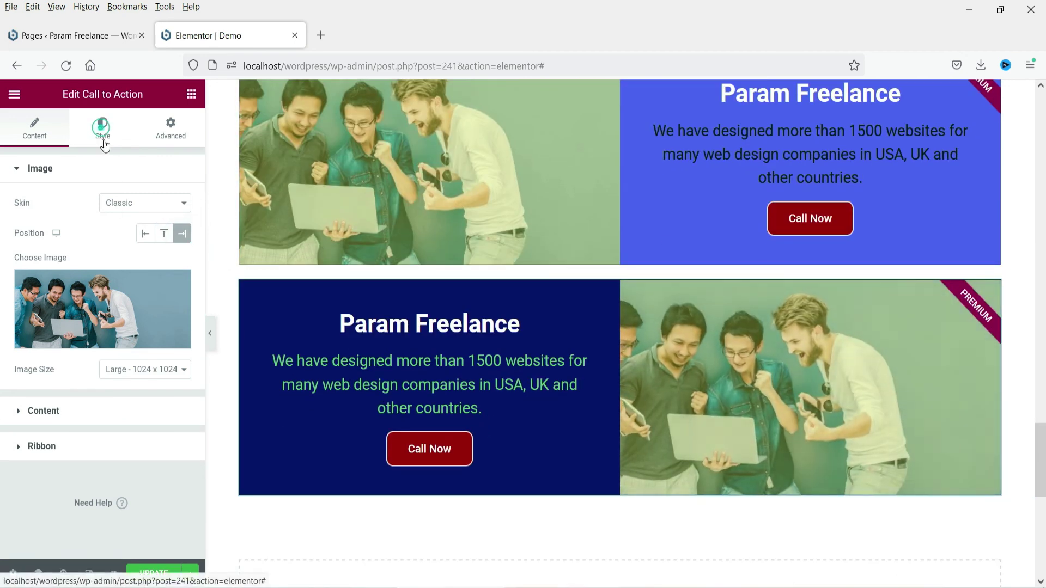
left_click(102, 126)
scroll(71, 348, "down", 3)
left_click(70, 354)
left_click(182, 527)
type("#660866")
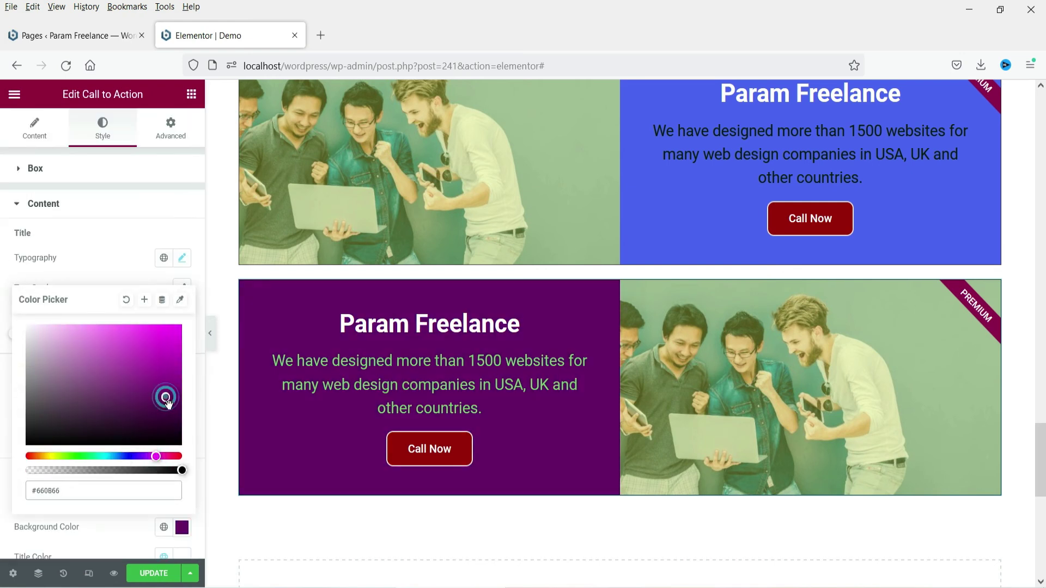
Make the third Call to Action's description text pale green
scroll(104, 414, "down", 5)
left_click(182, 317)
left_click(918, 439)
scroll(599, 381, "up", 4)
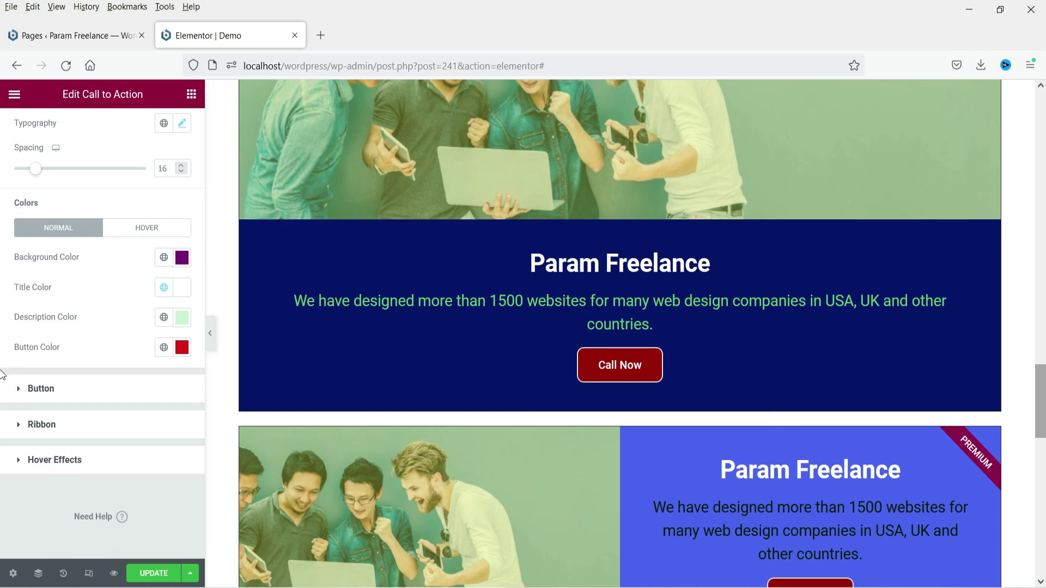
scroll(626, 237, "down", 4)
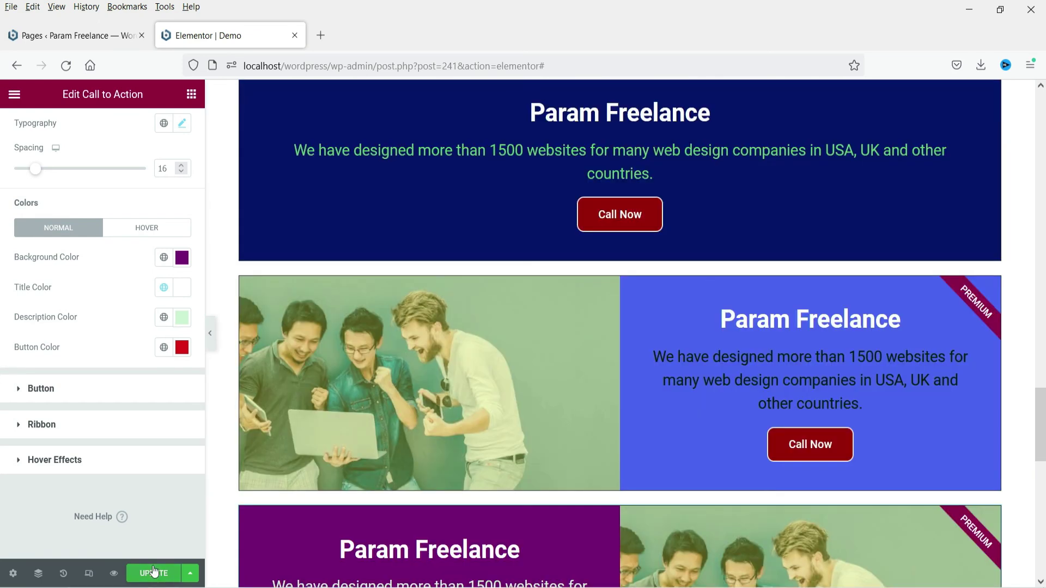
Save the changes and open the live page in a new tab
left_click(14, 95)
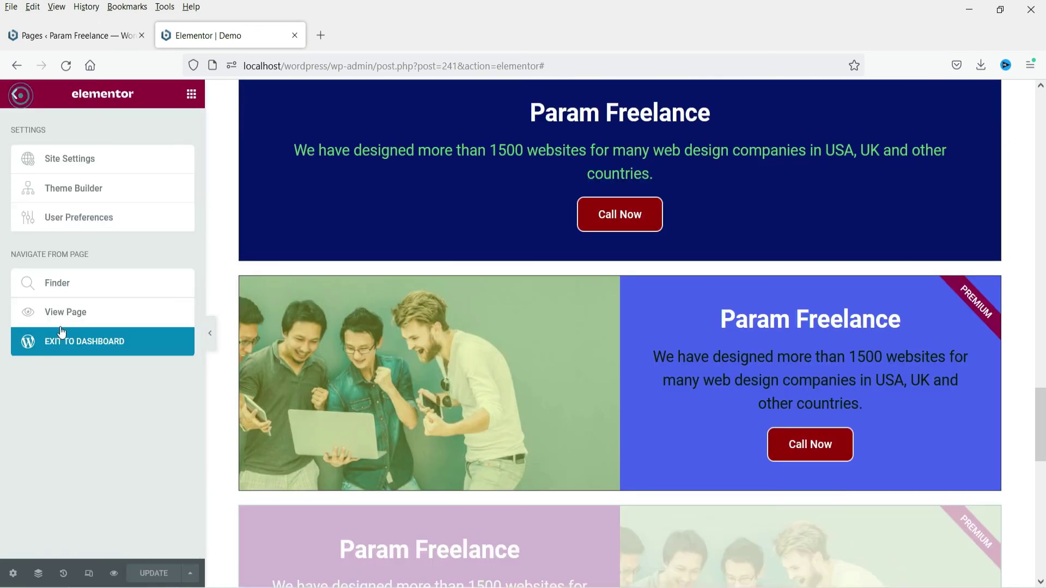
right_click(39, 325)
left_click(87, 329)
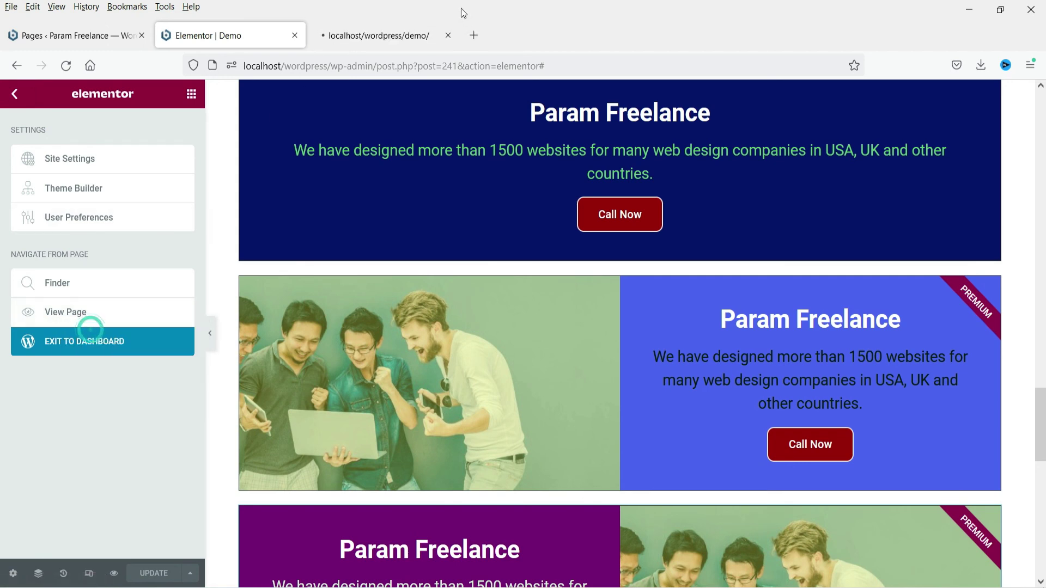
left_click(377, 34)
scroll(954, 287, "down", 10)
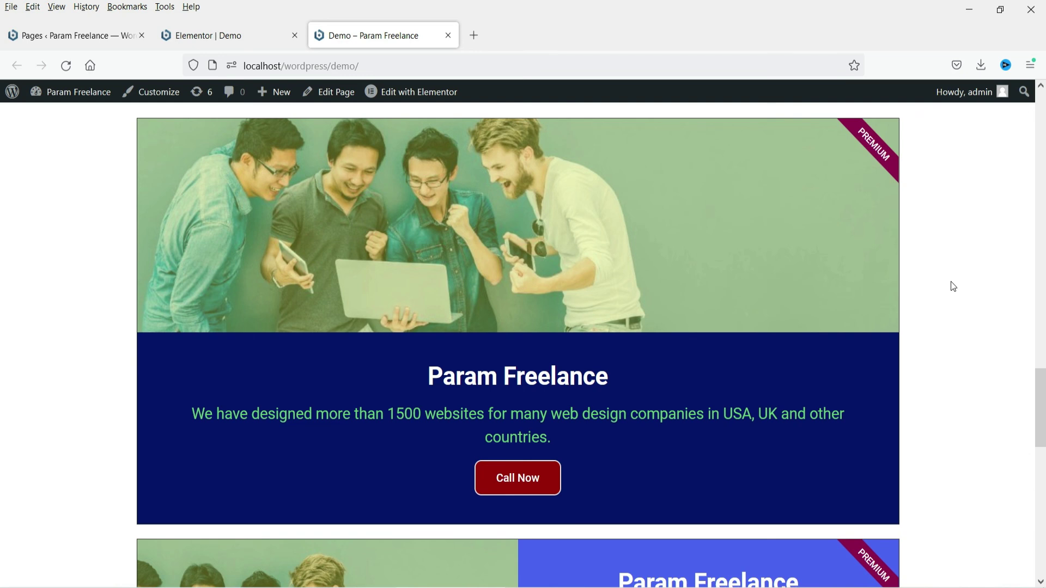
Scroll the live Demo page through the blue image-left and purple image-right banners
scroll(954, 287, "down", 5)
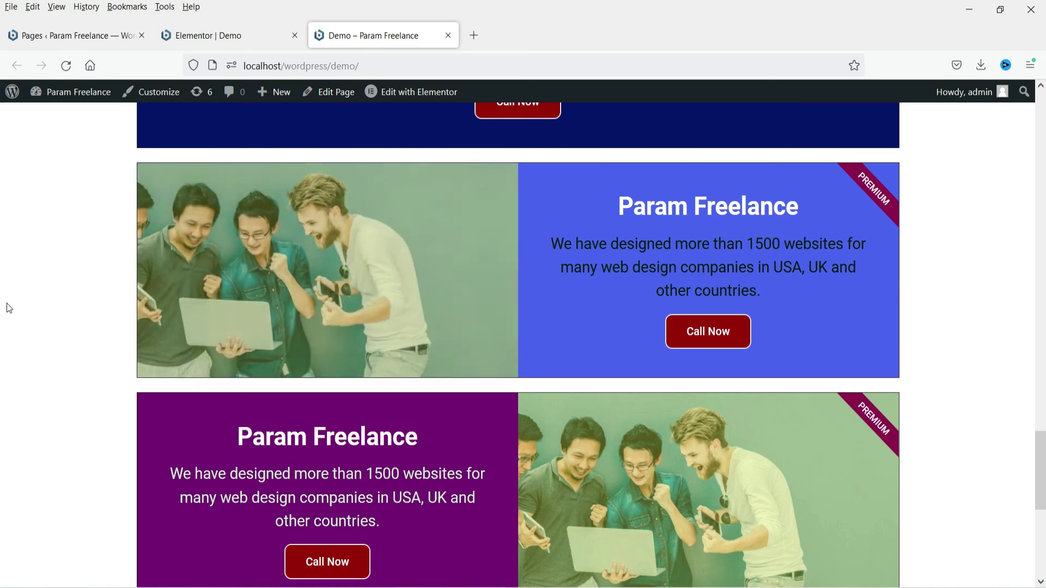
scroll(3, 309, "down", 1)
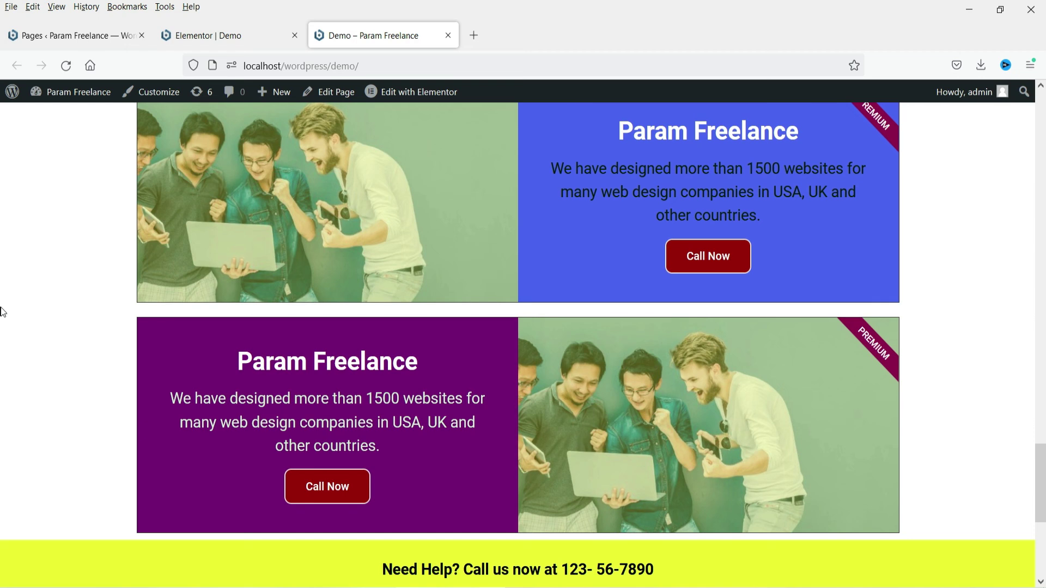
scroll(1000, 302, "up", 2)
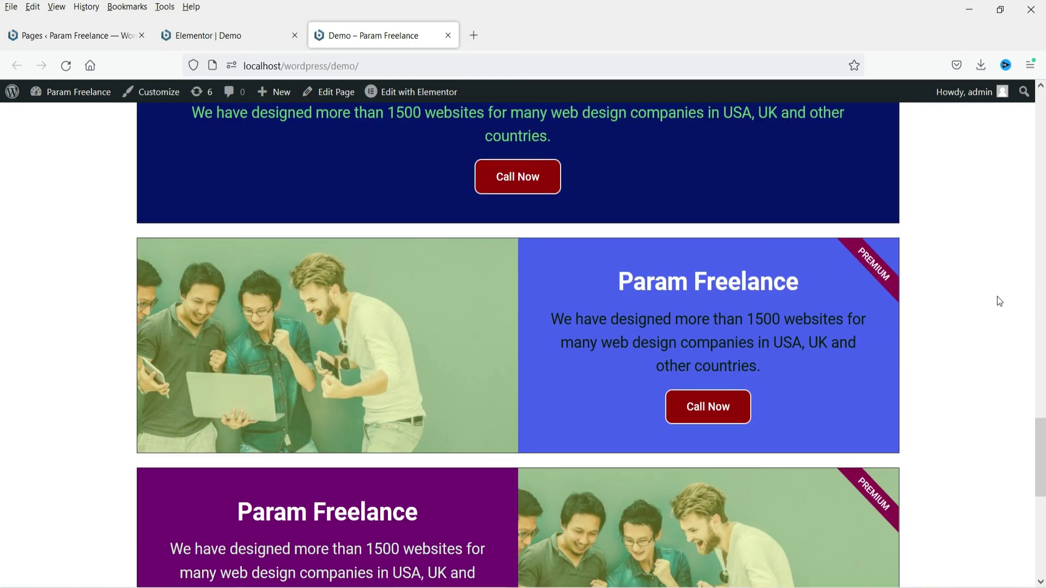